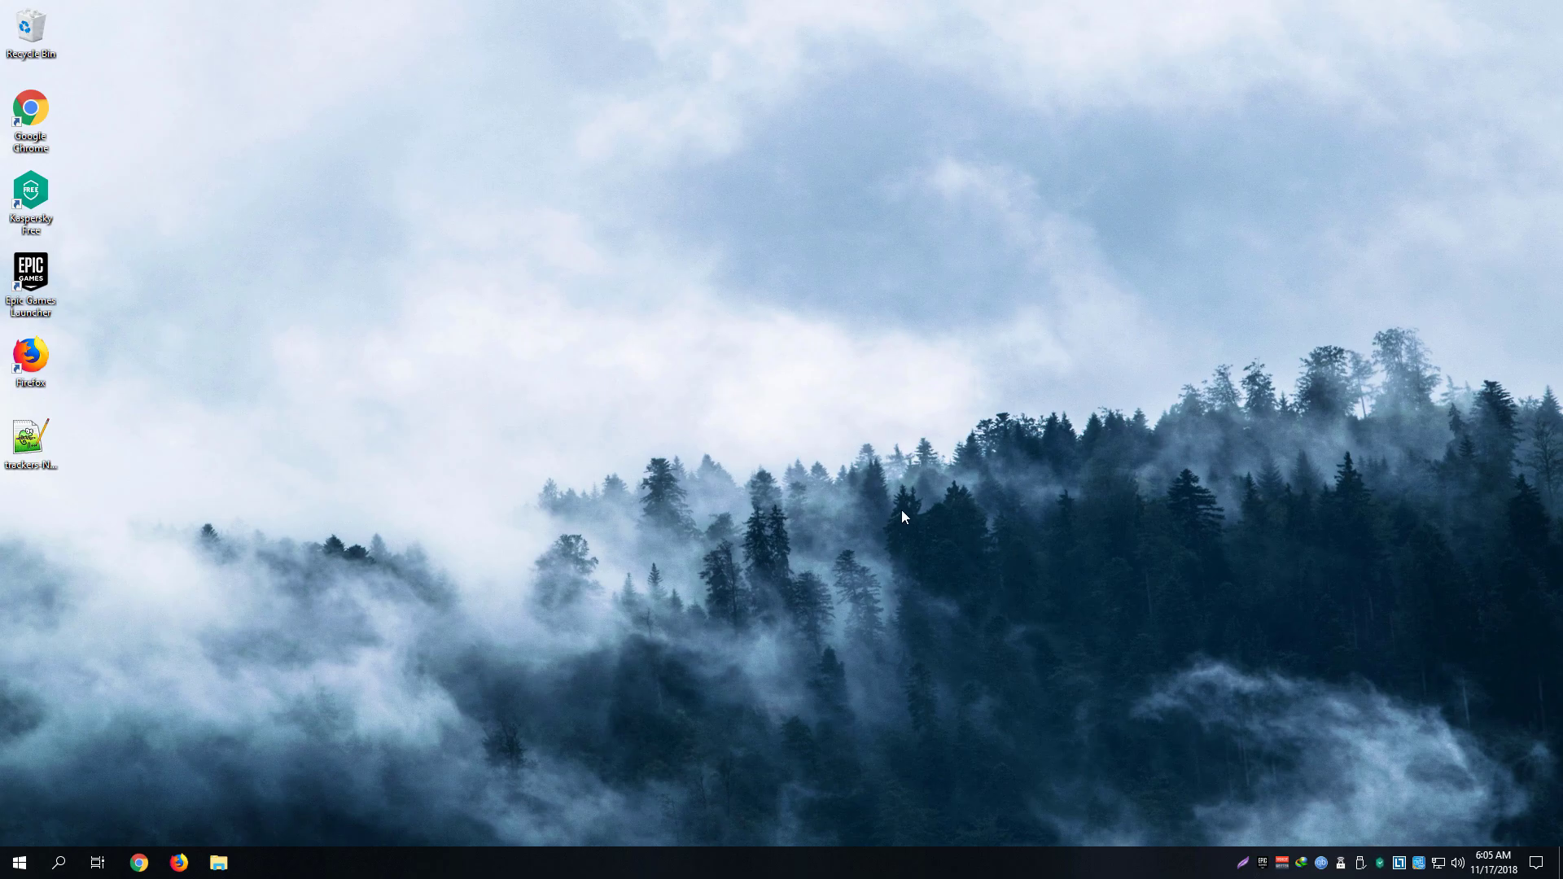
# - Restore the qBittorrent window to a centred, mid-sized window and resize its edges
pyautogui.click(1324, 863)
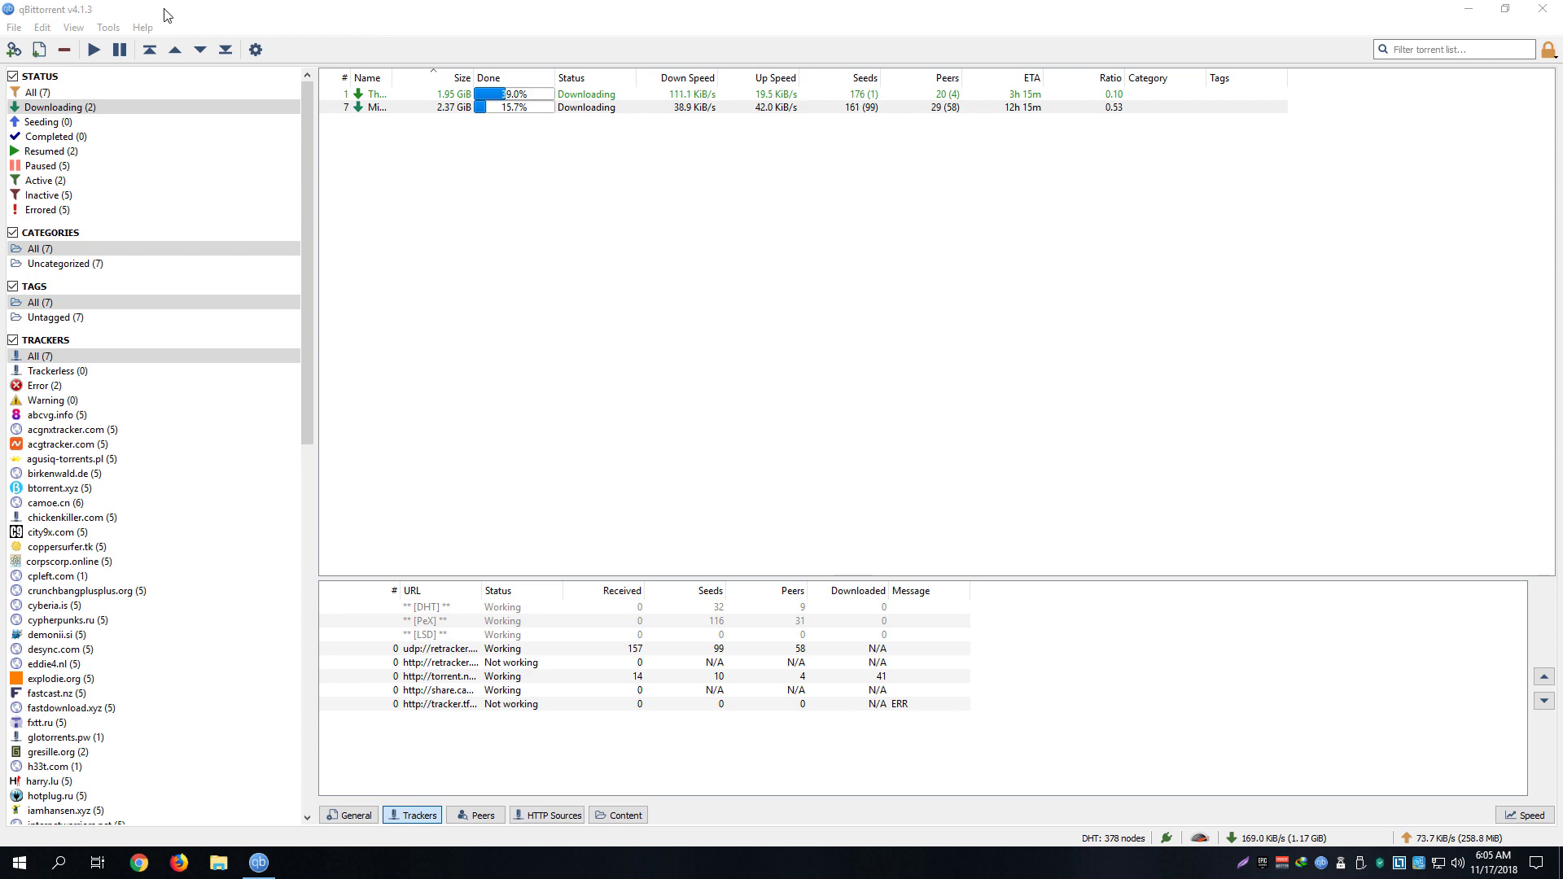
pyautogui.moveTo(364, 14); pyautogui.dragTo(634, 168)
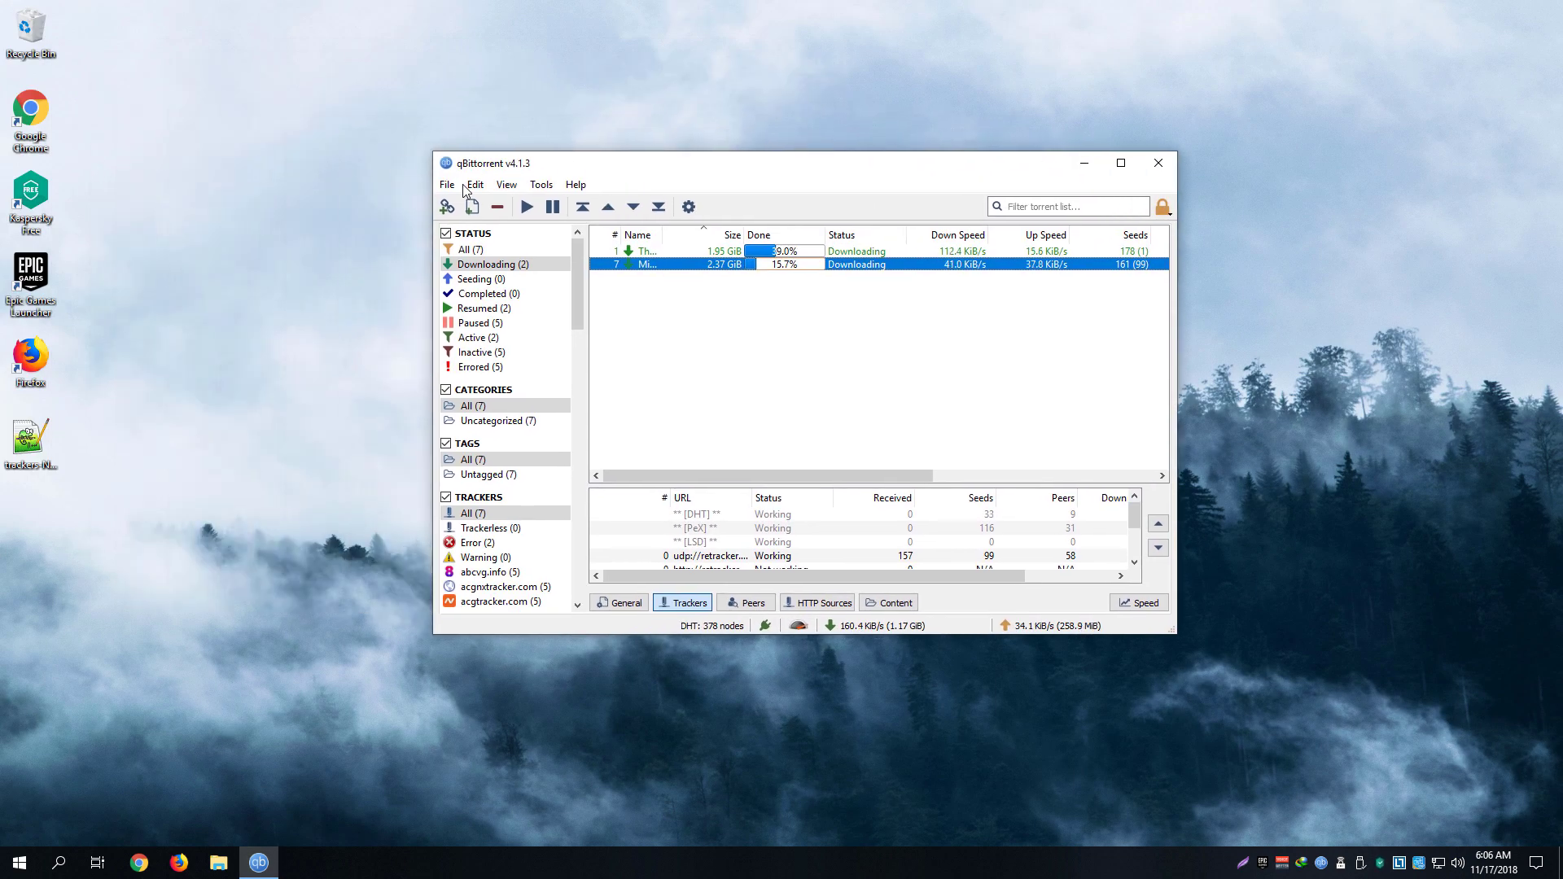
pyautogui.click(766, 328)
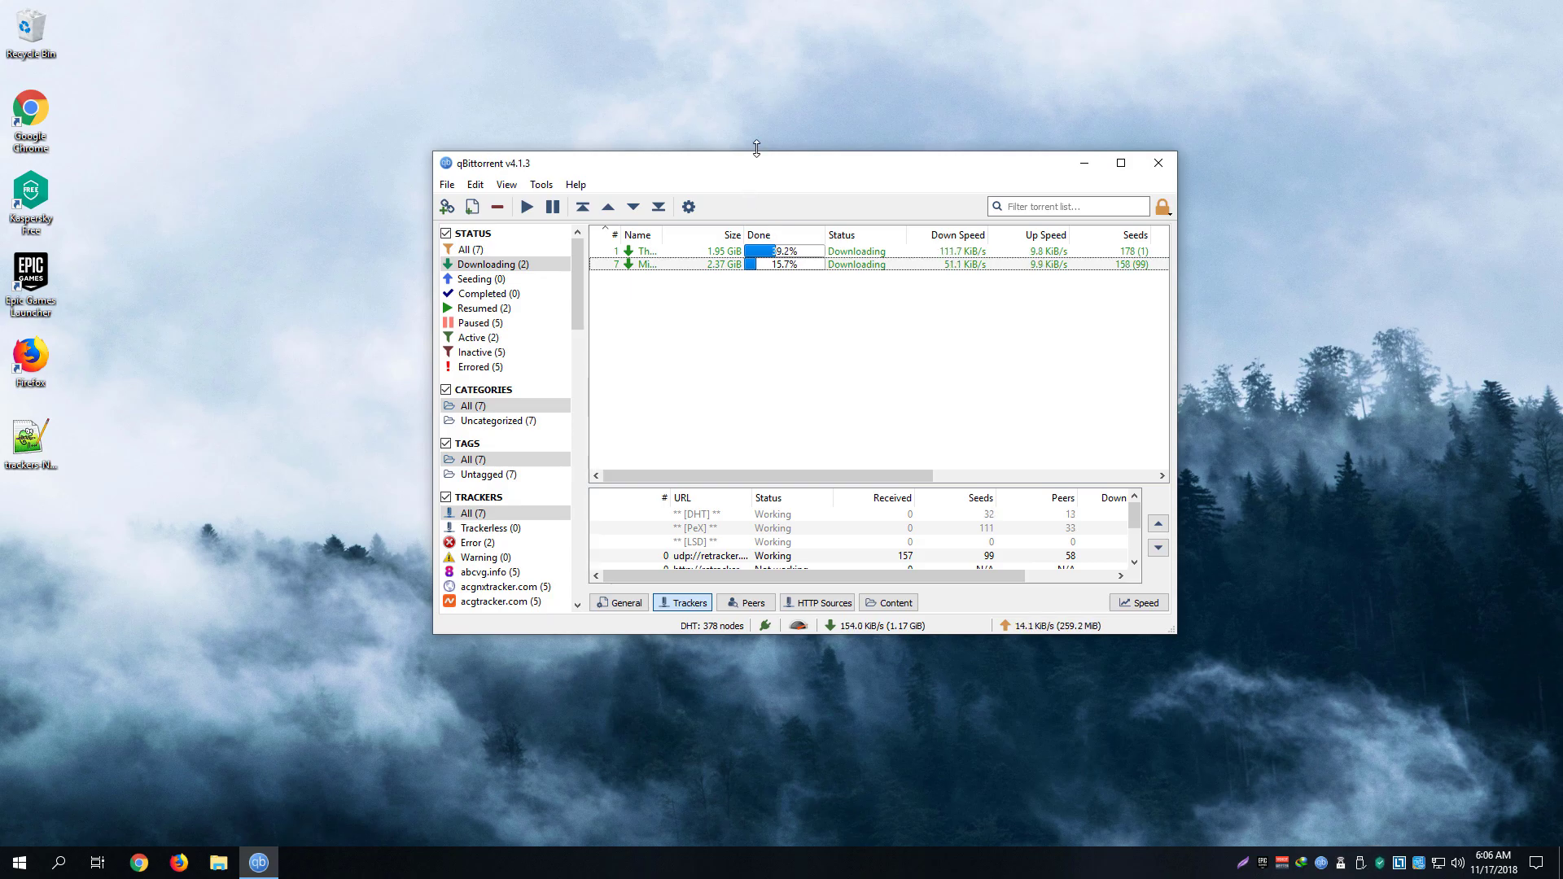
pyautogui.moveTo(758, 151); pyautogui.dragTo(758, 95)
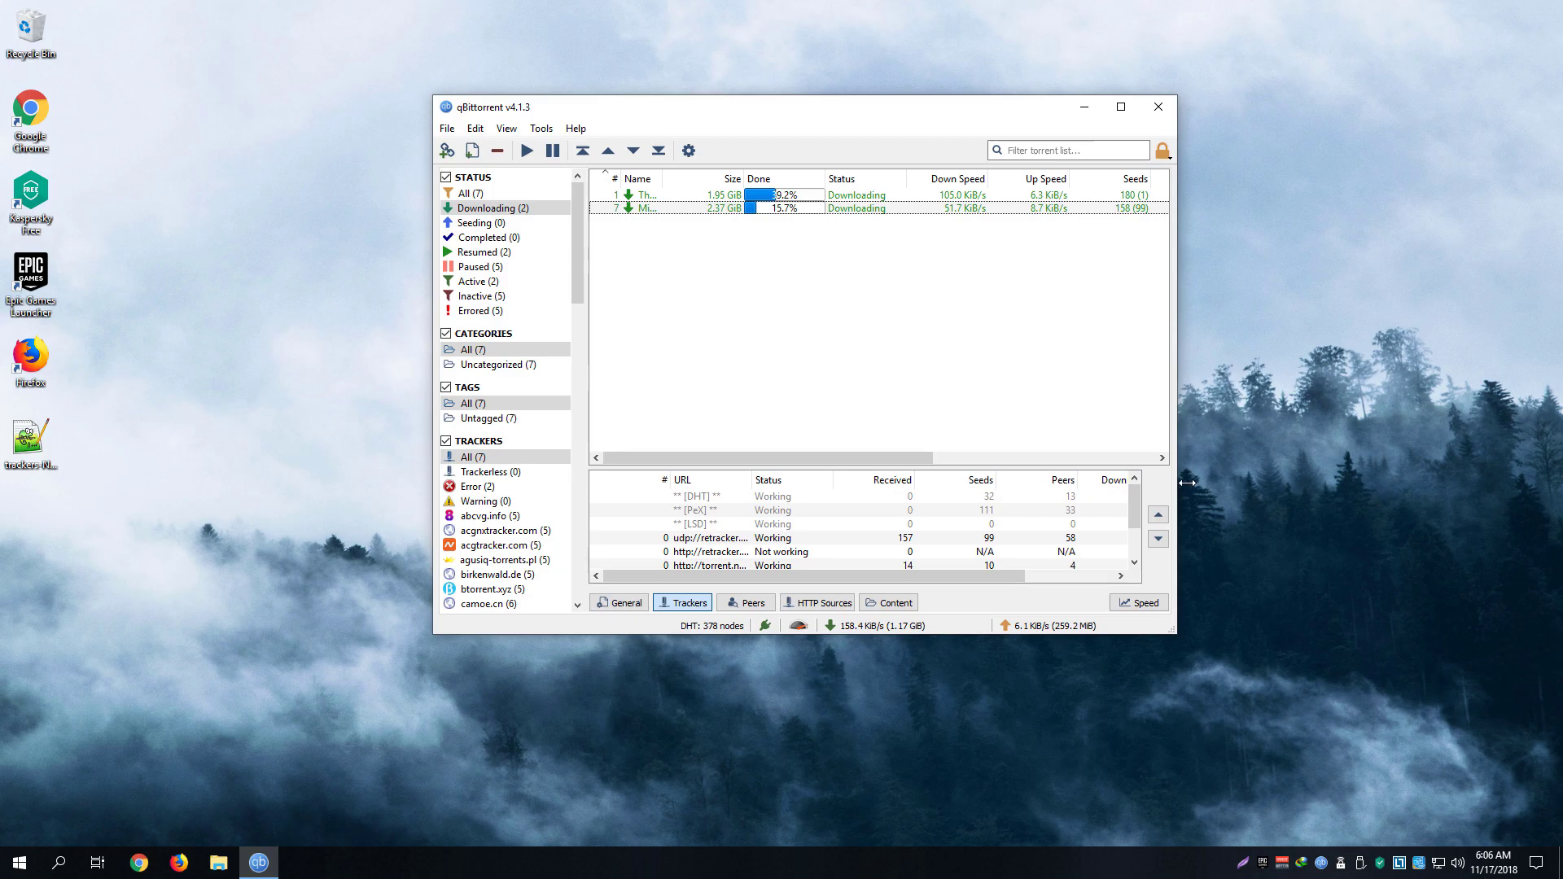
pyautogui.moveTo(1176, 483); pyautogui.dragTo(1260, 483)
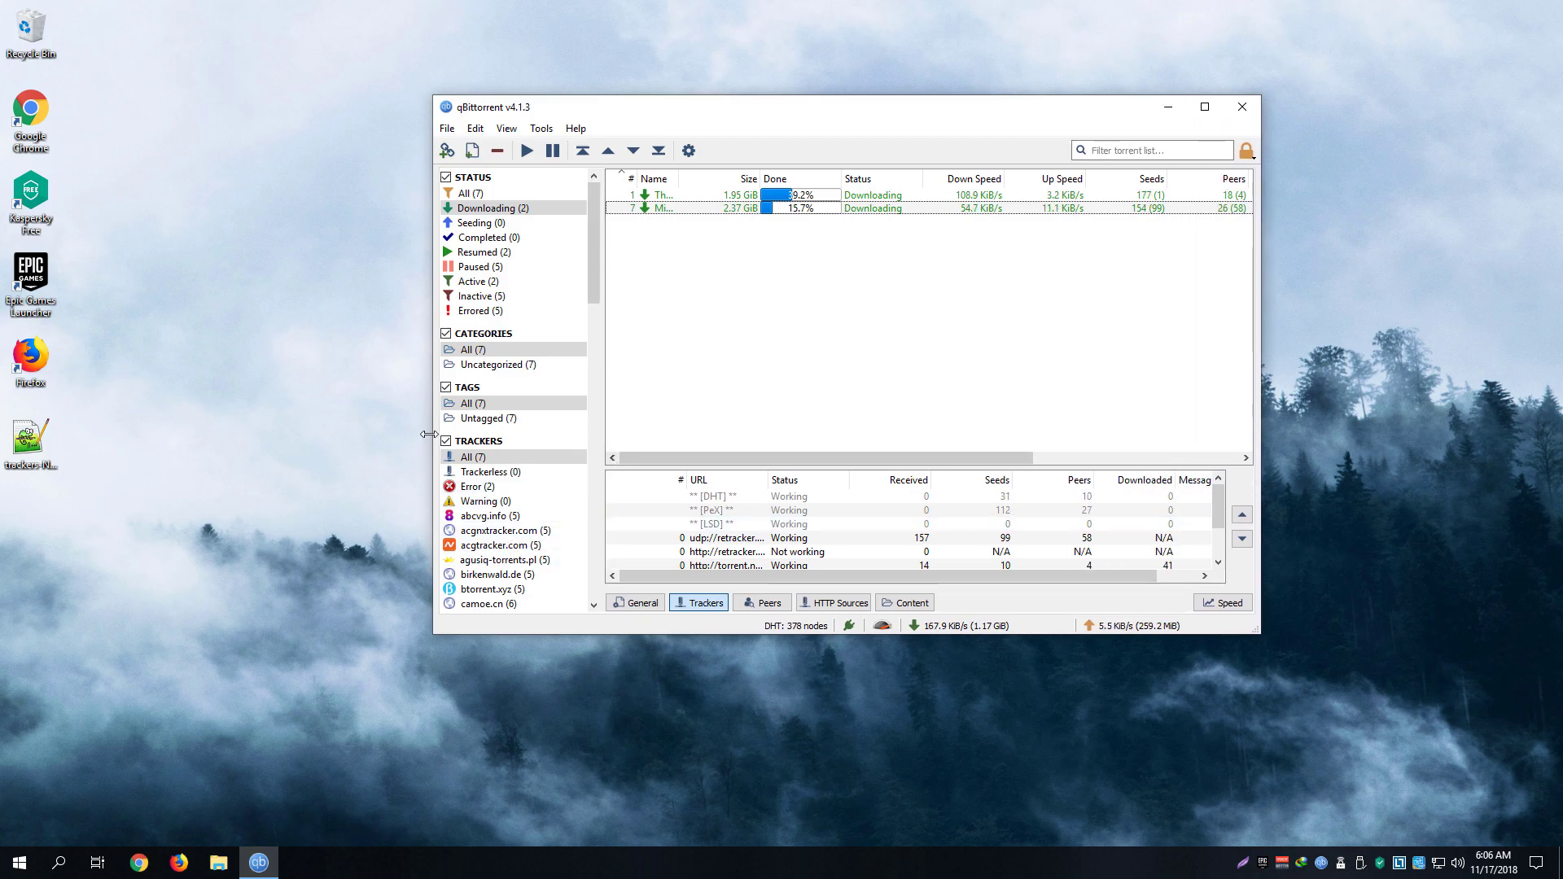
pyautogui.moveTo(433, 431); pyautogui.dragTo(279, 431)
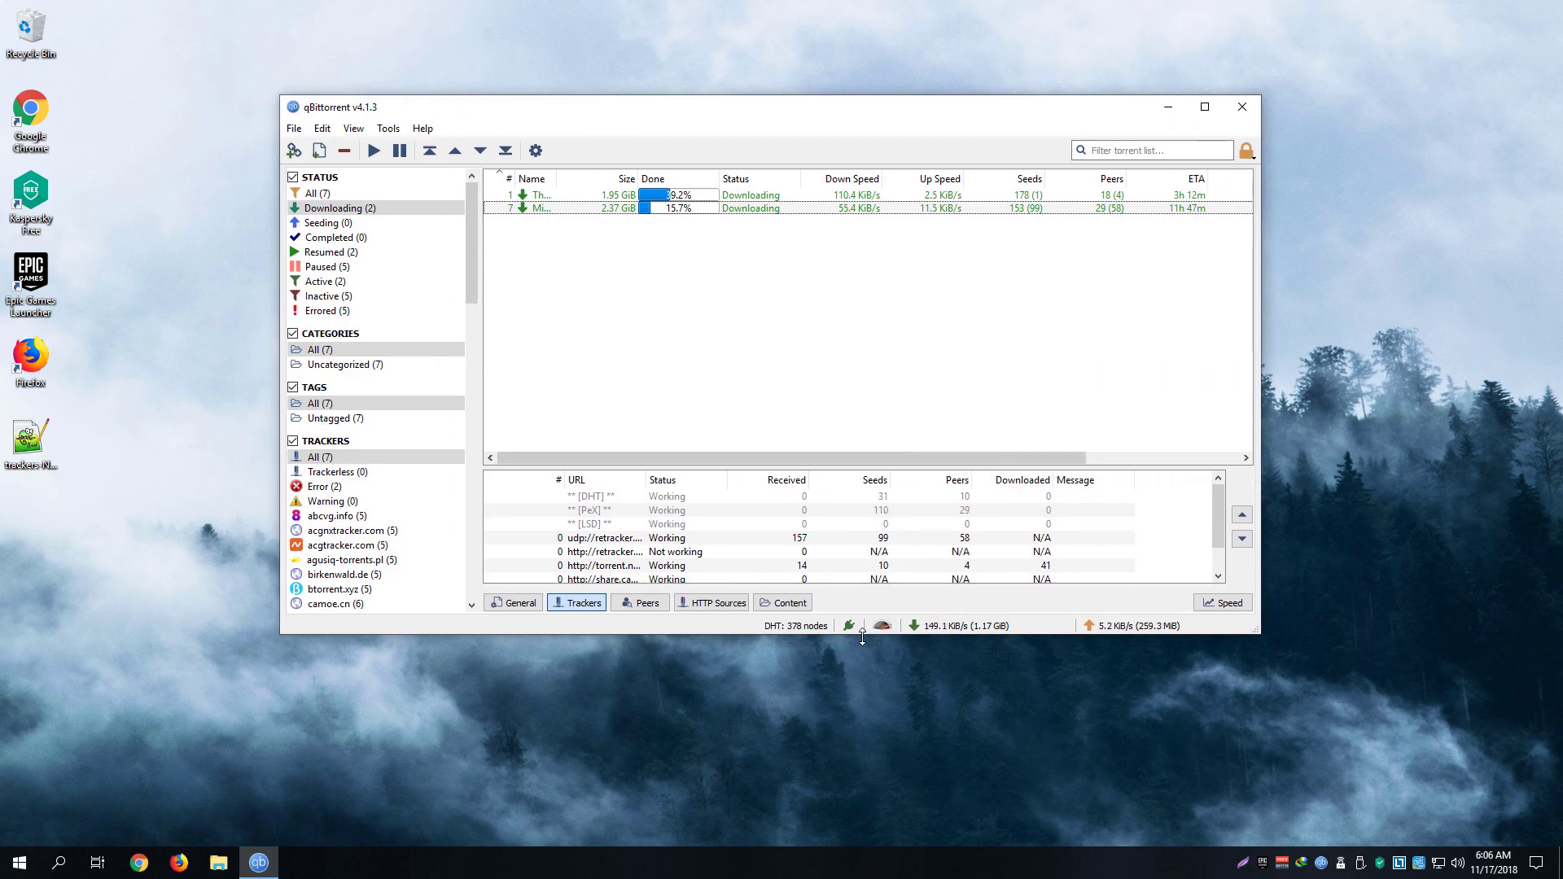
pyautogui.moveTo(847, 634); pyautogui.dragTo(847, 751)
# - Inspect each downloading torrent's tracker list, then select the trackers file on the desktop
pyautogui.click(684, 673)
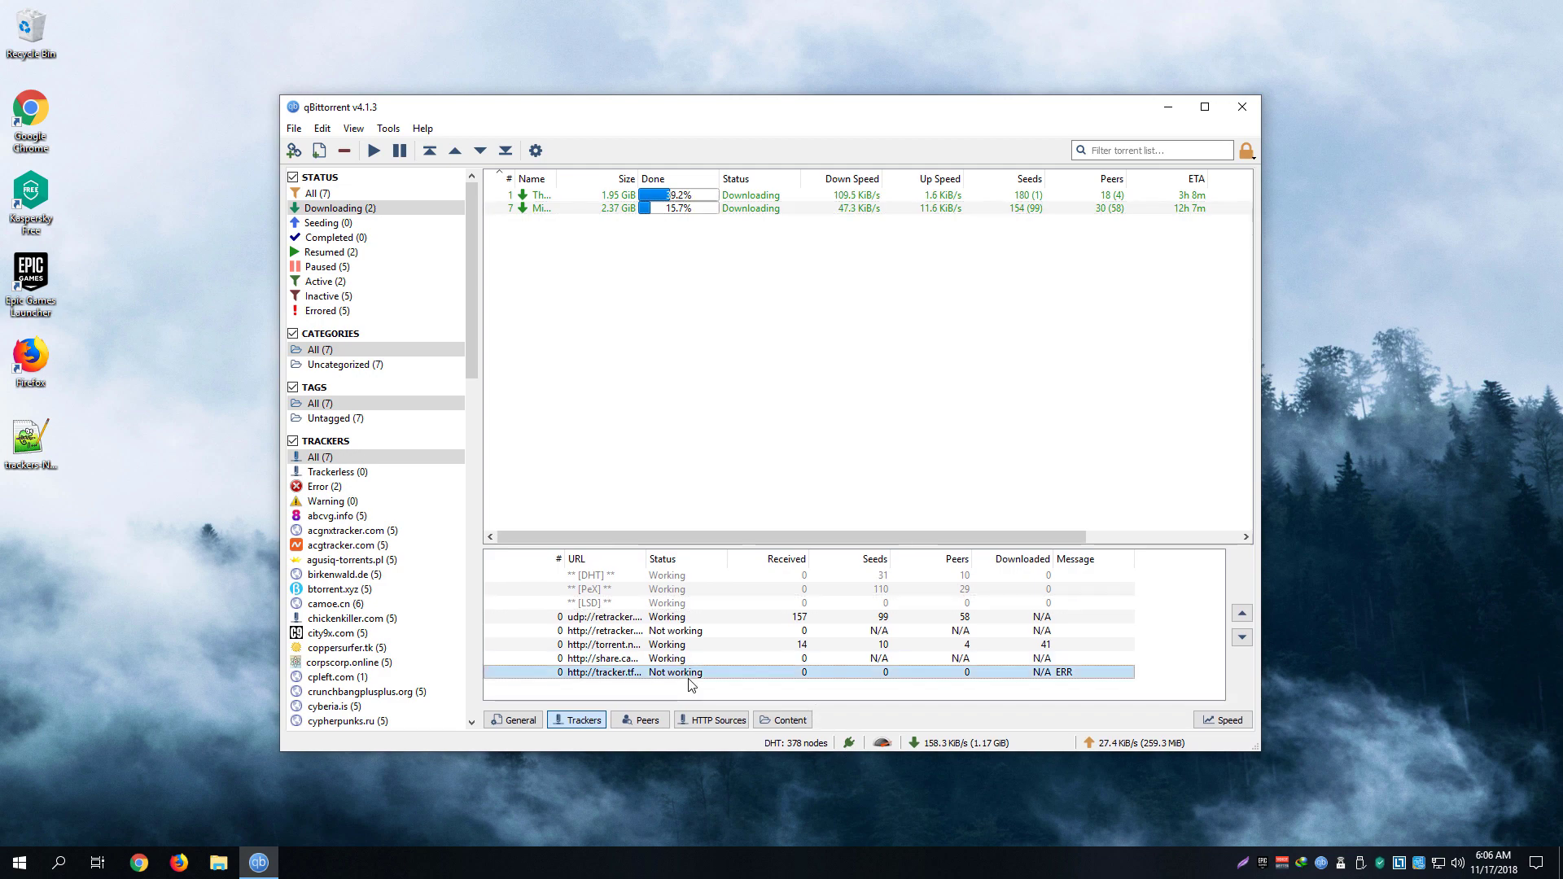
pyautogui.moveTo(684, 676); pyautogui.dragTo(665, 580)
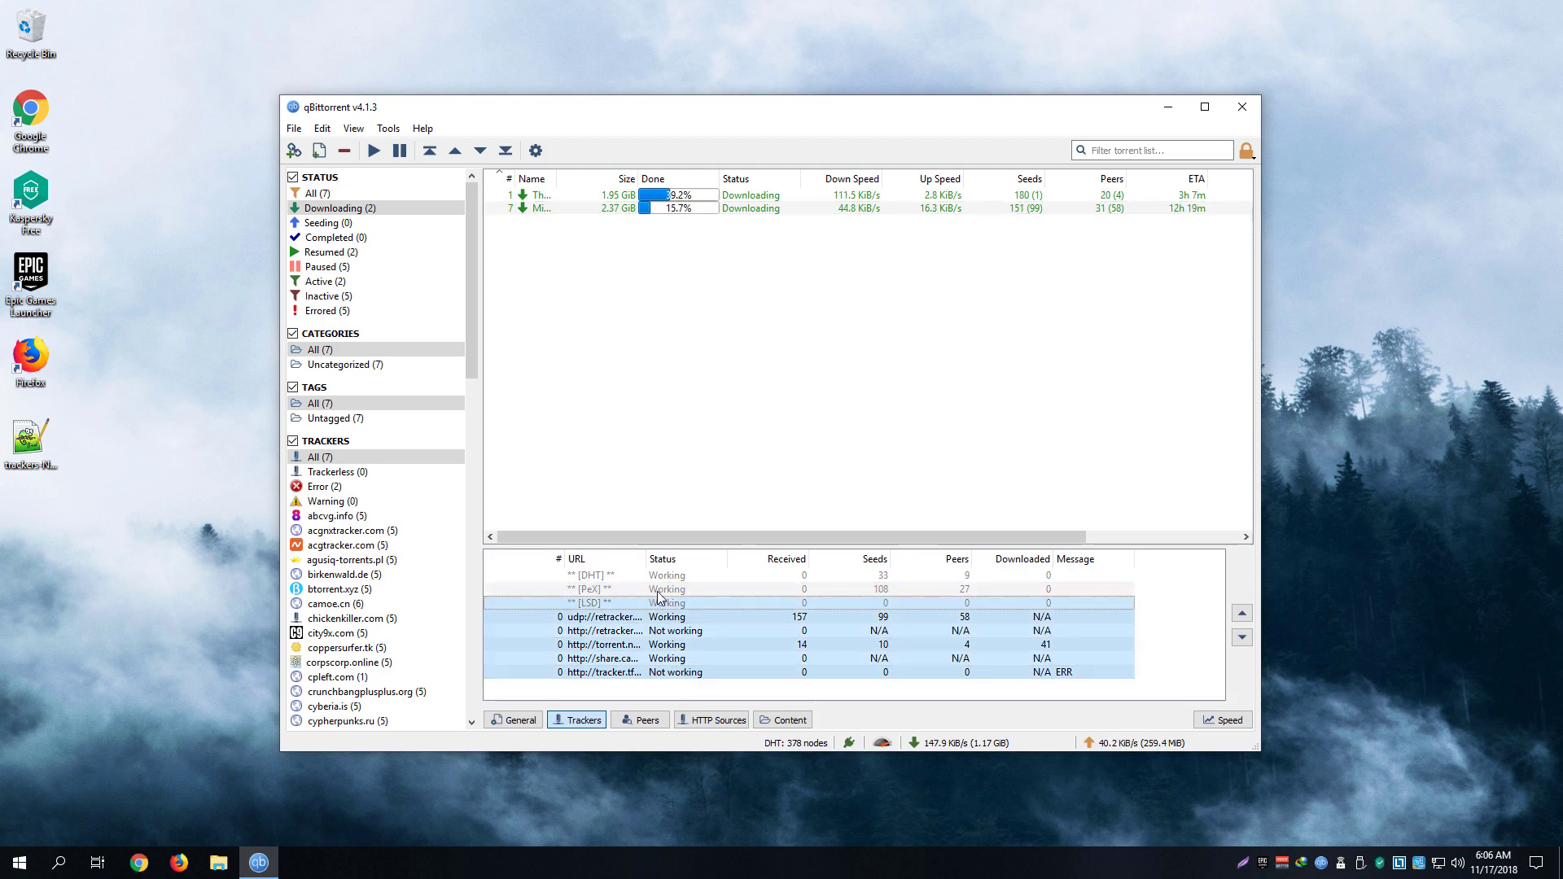
pyautogui.click(685, 305)
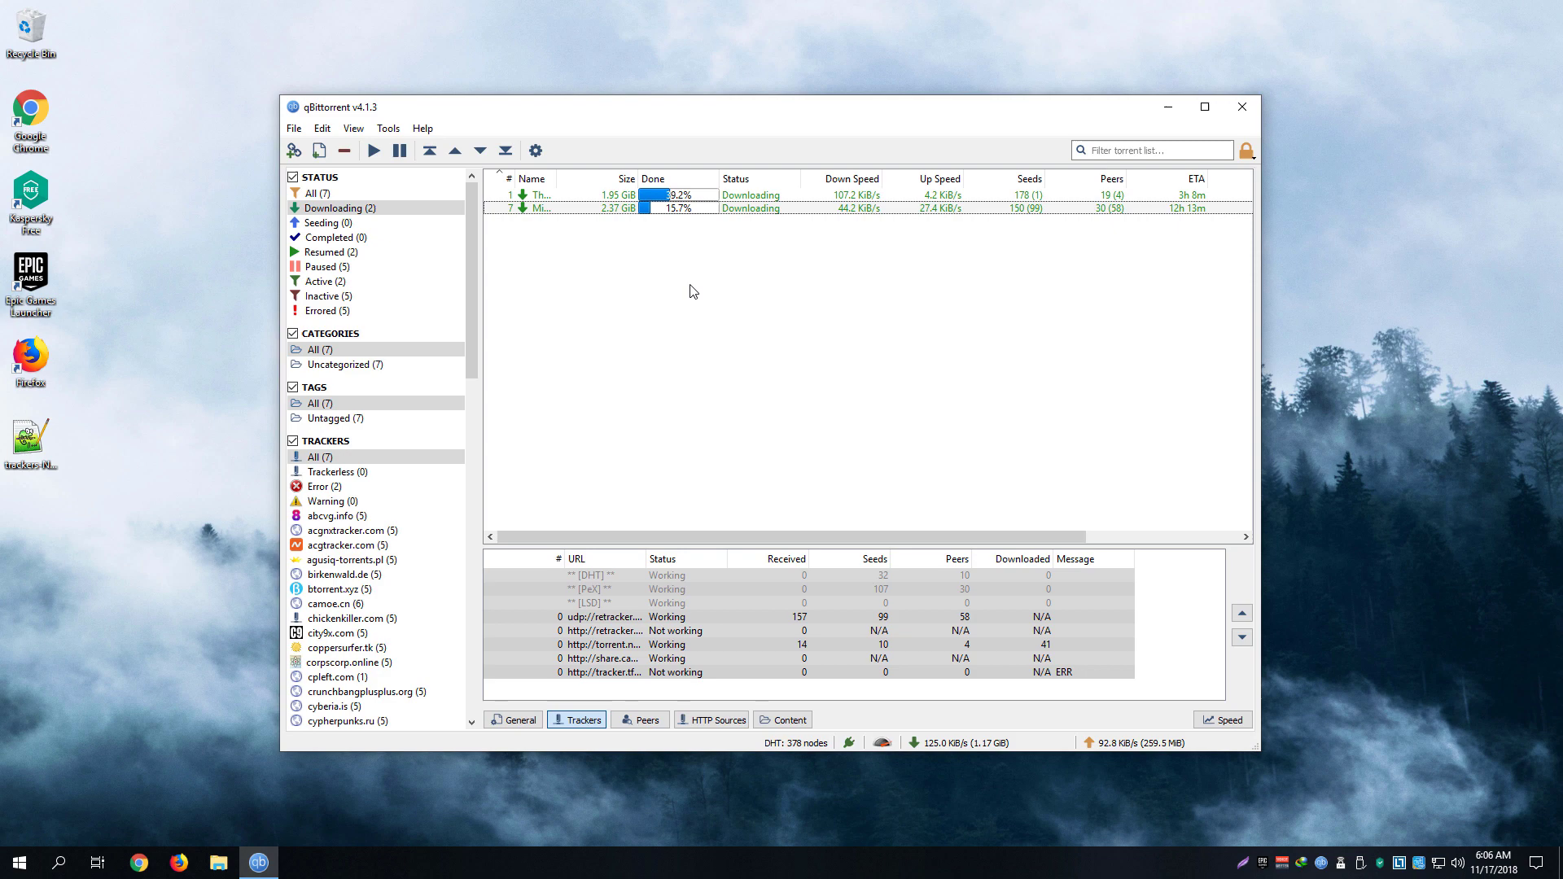
pyautogui.hotkey('ctrl', 'a')
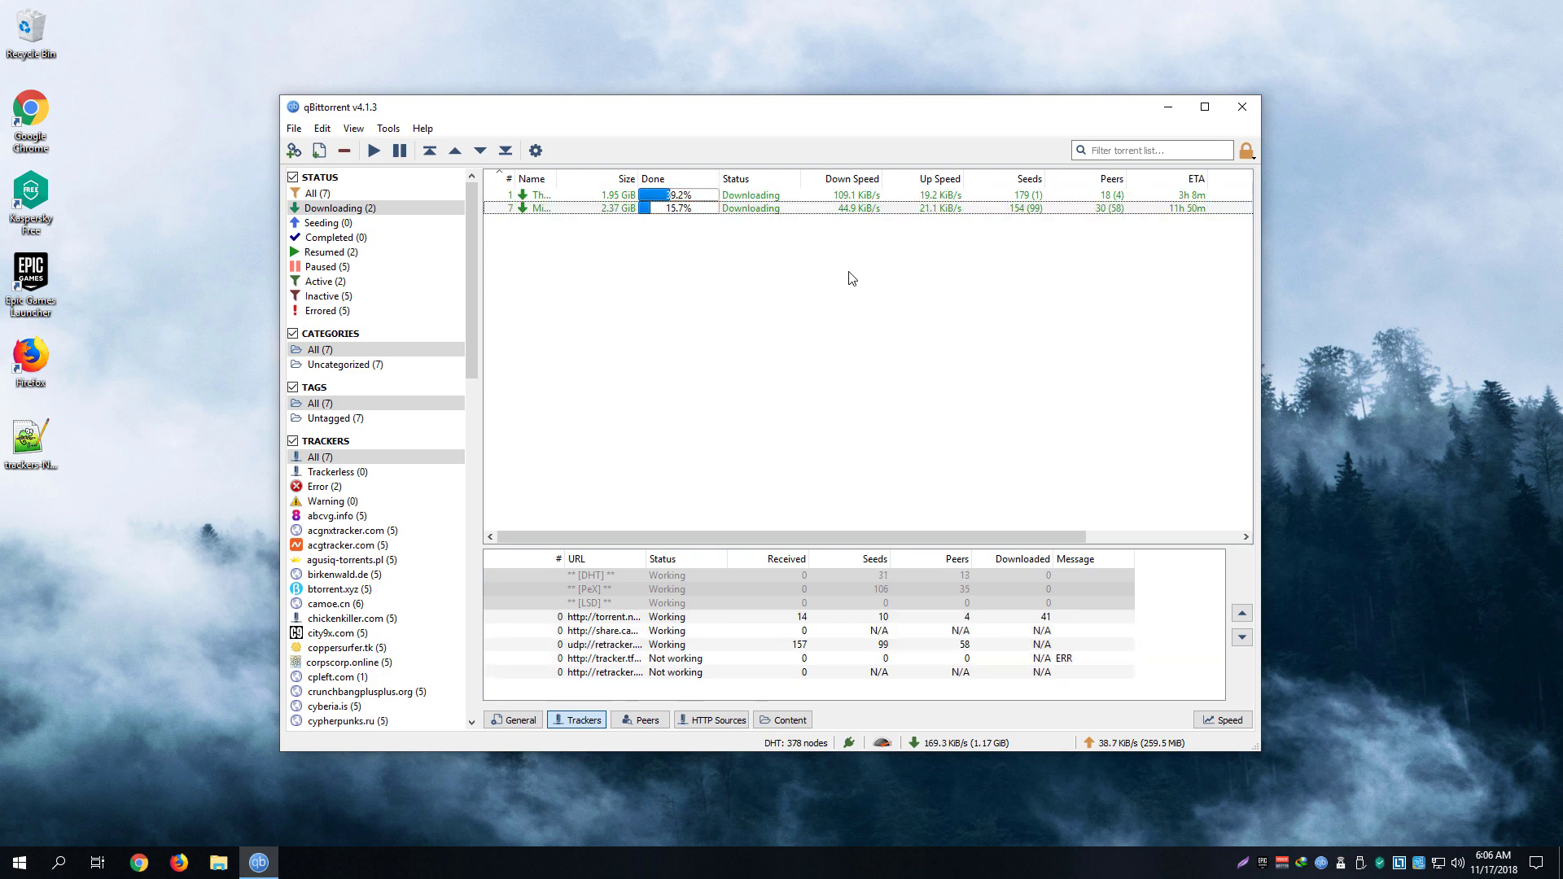
pyautogui.keyDown('ctrl'); pyautogui.click(853, 208); pyautogui.keyUp('ctrl')
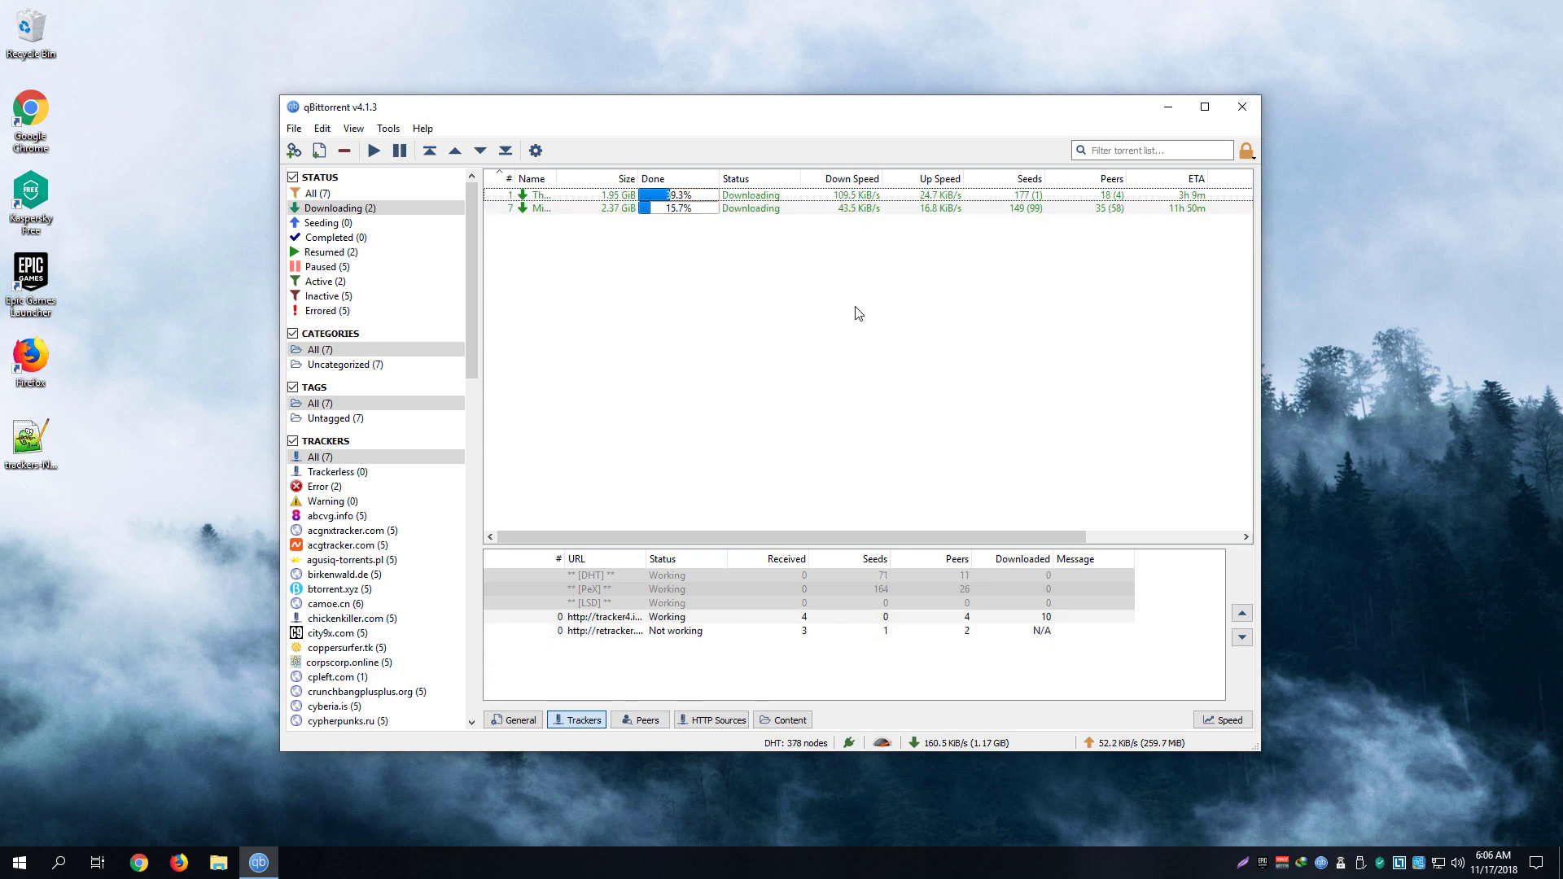
pyautogui.click(853, 208)
pyautogui.keyDown('ctrl'); pyautogui.click(865, 197); pyautogui.keyUp('ctrl')
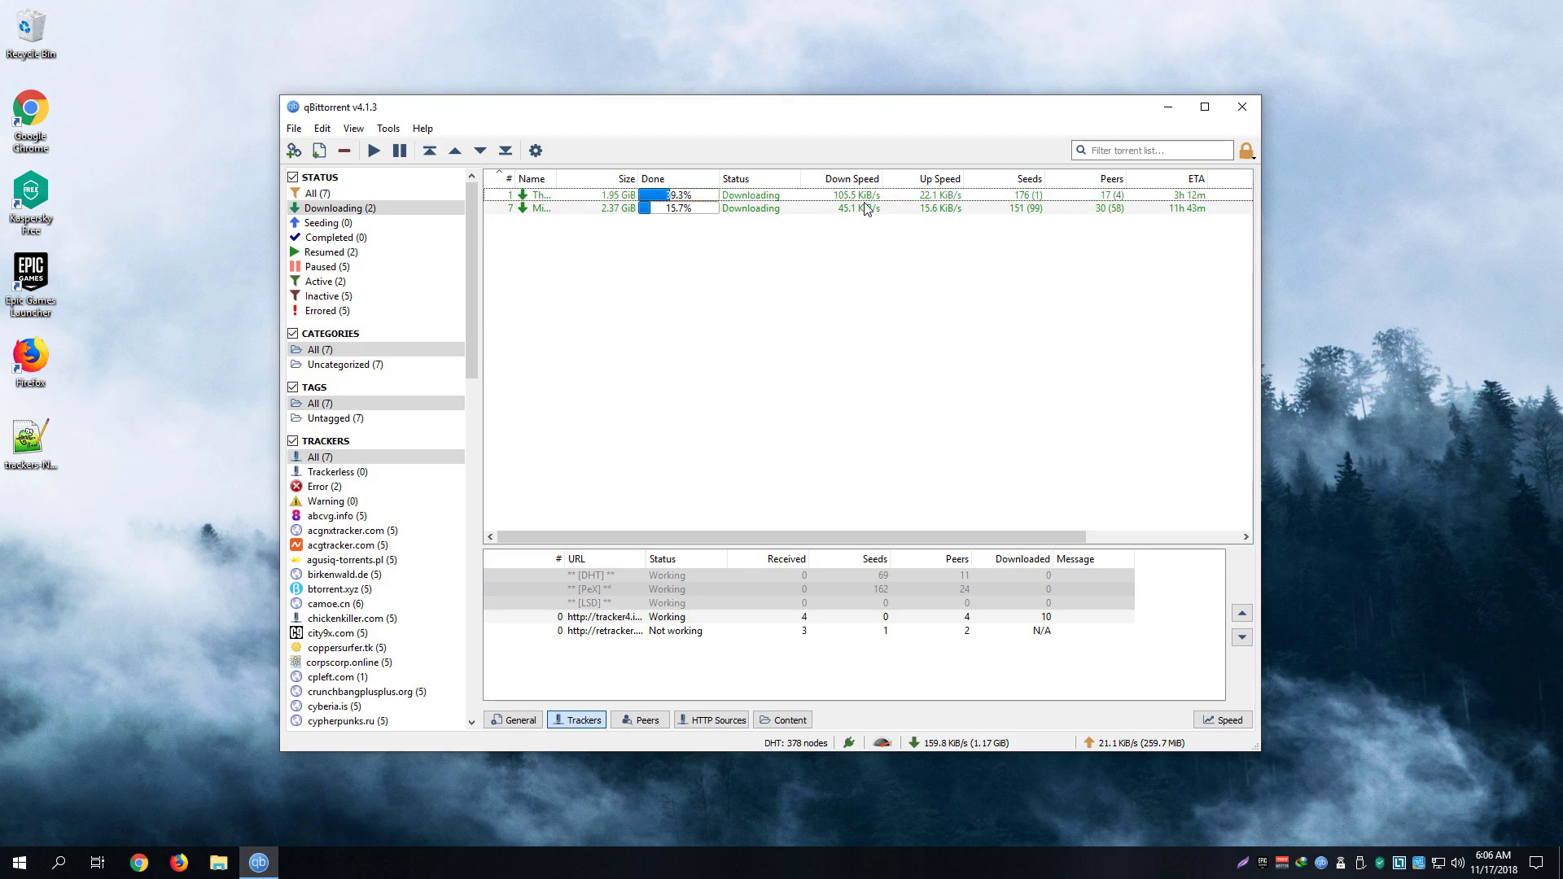
pyautogui.keyDown('ctrl'); pyautogui.click(866, 197); pyautogui.keyUp('ctrl')
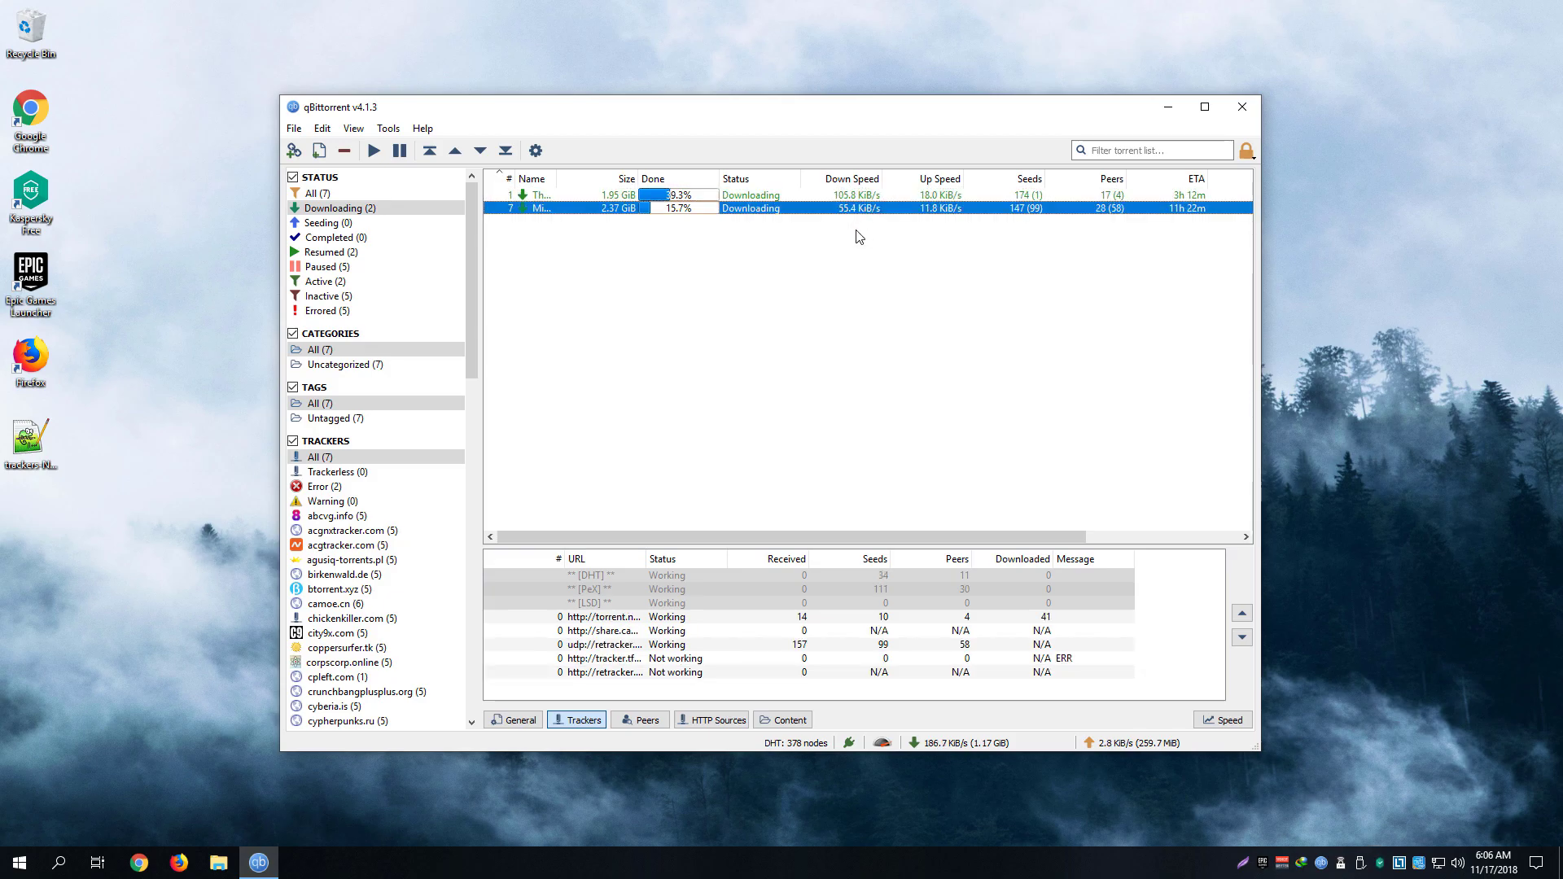
pyautogui.click(769, 255)
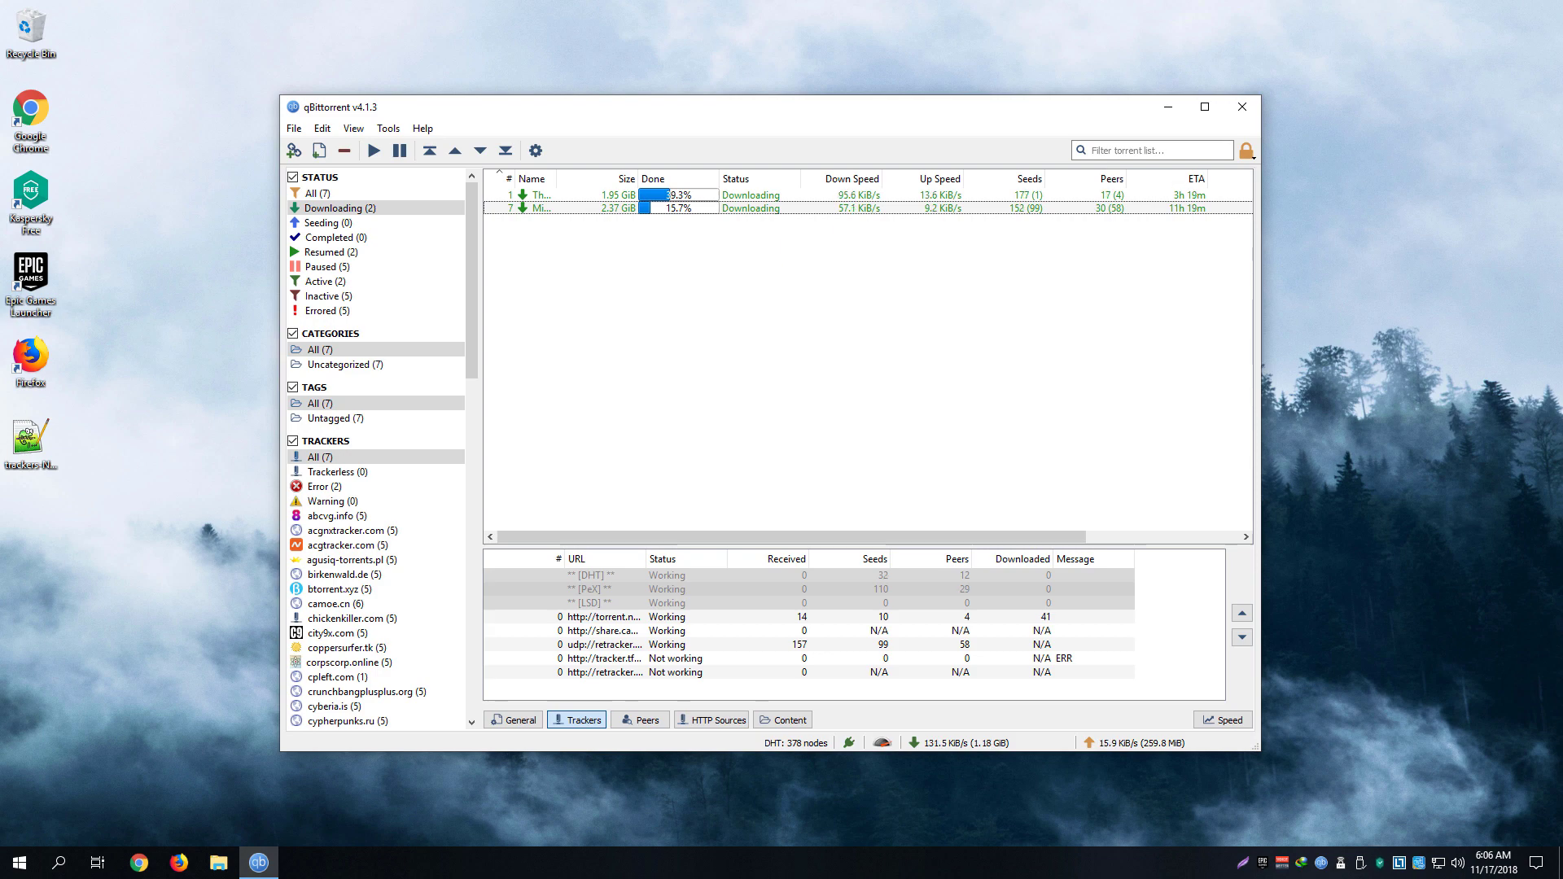
pyautogui.click(30, 442)
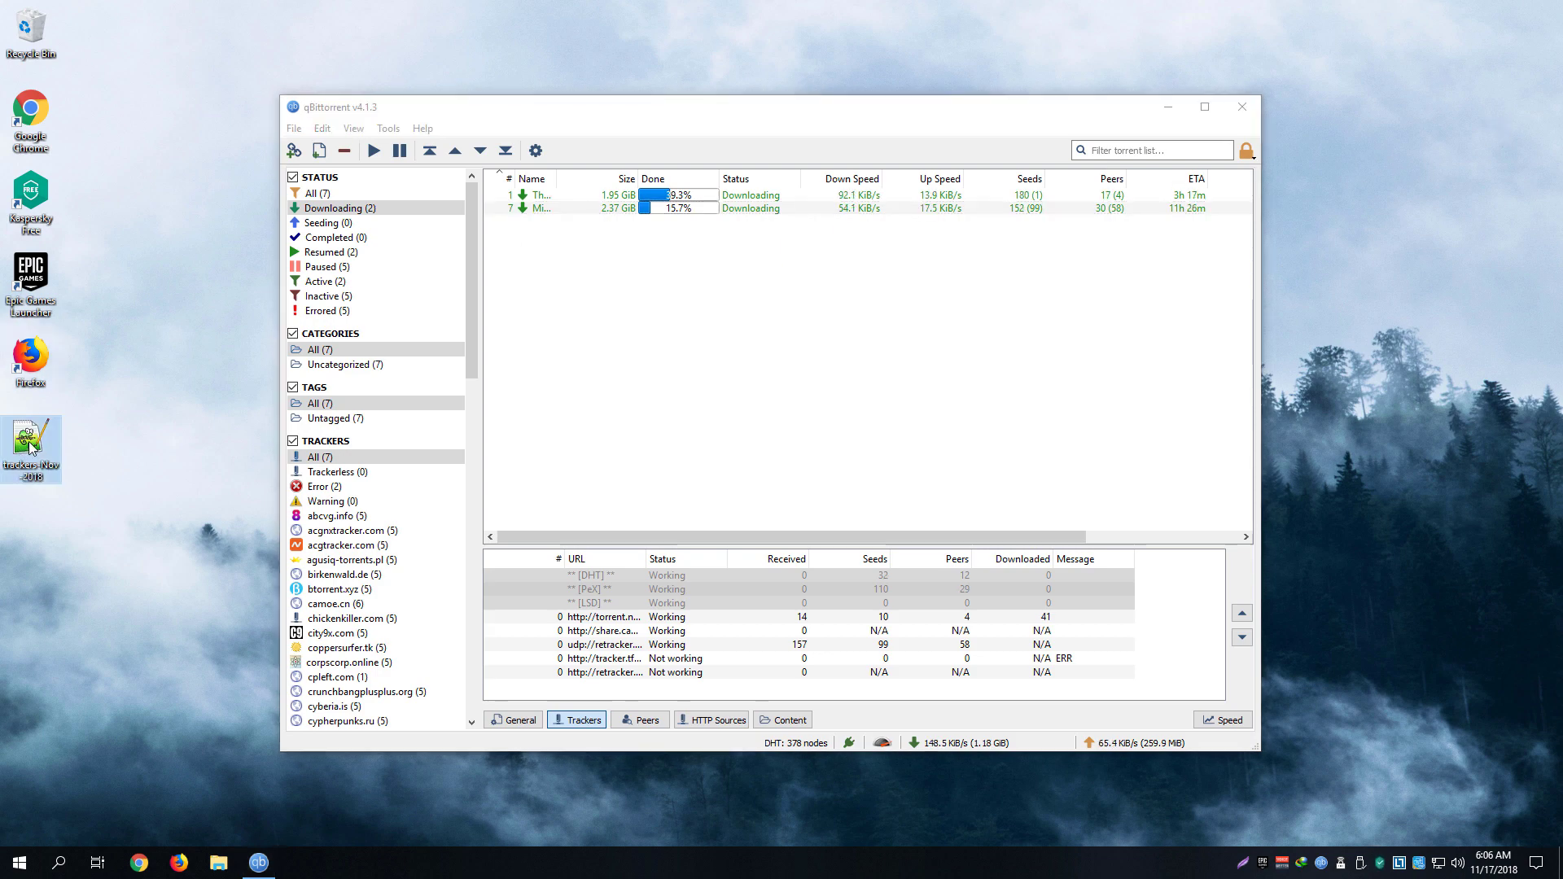
# - Open trackers-Nov-2018.txt in Notepad++ and copy all of its trackers
pyautogui.click(93, 446)
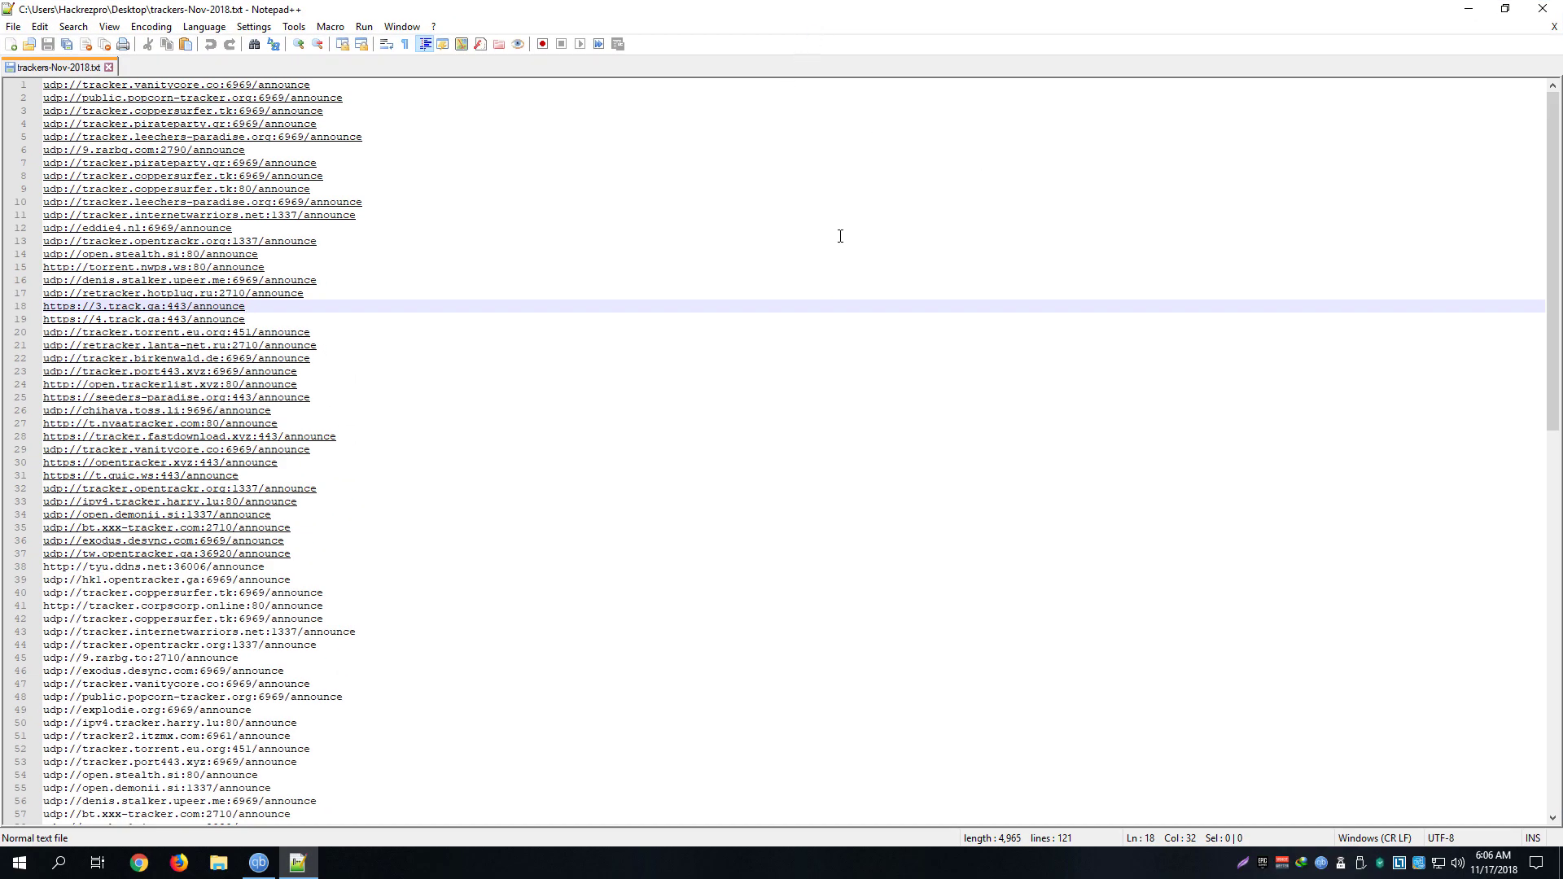
pyautogui.click(666, 378)
pyautogui.hotkey('ctrl', 'a')
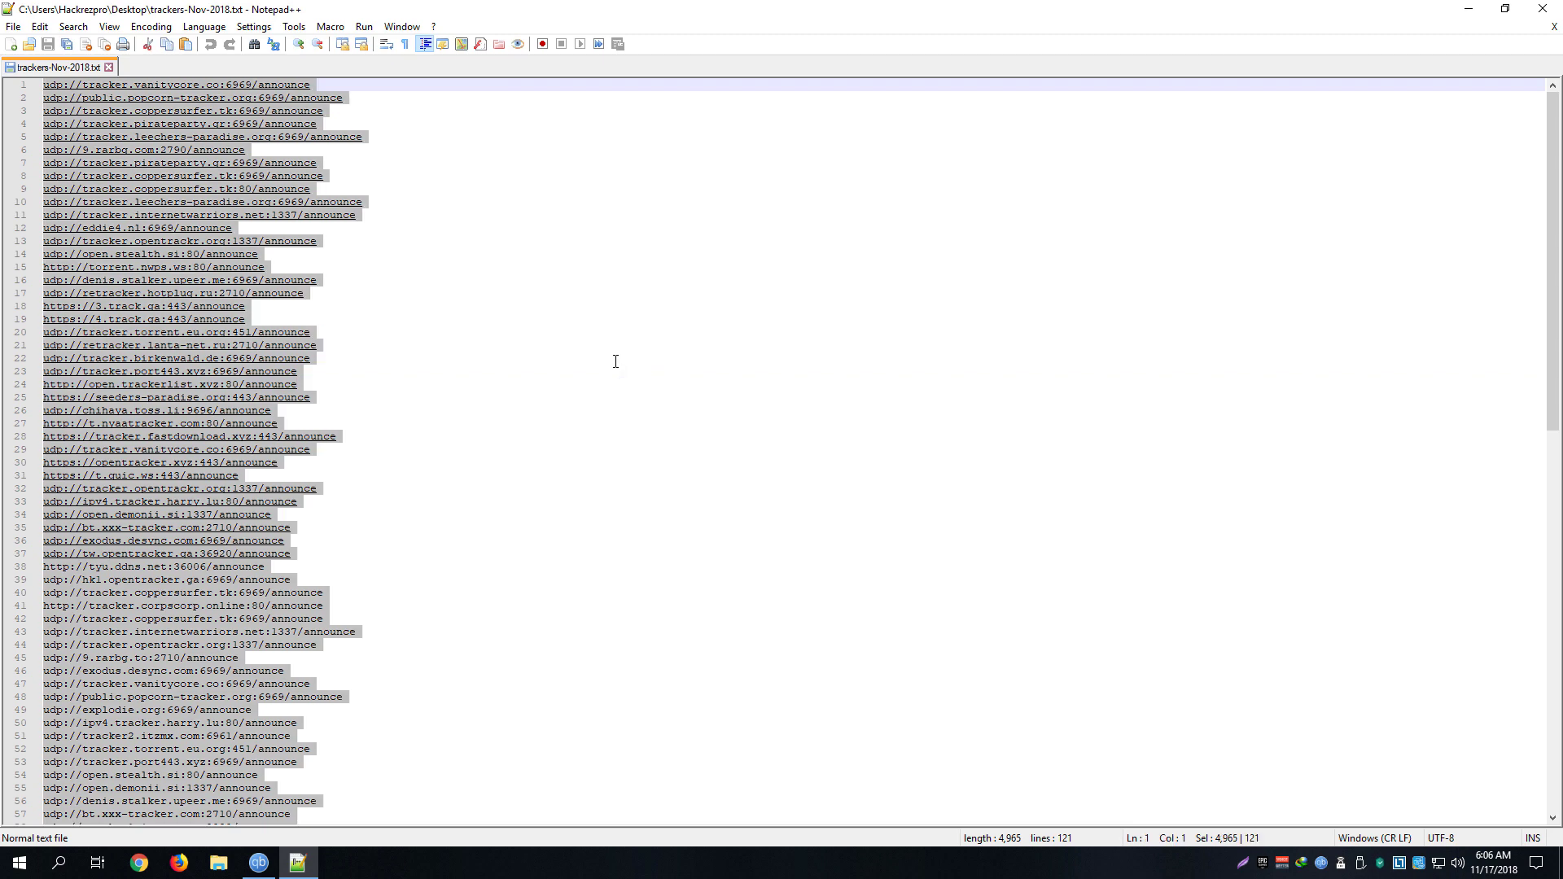
pyautogui.rightClick(249, 315)
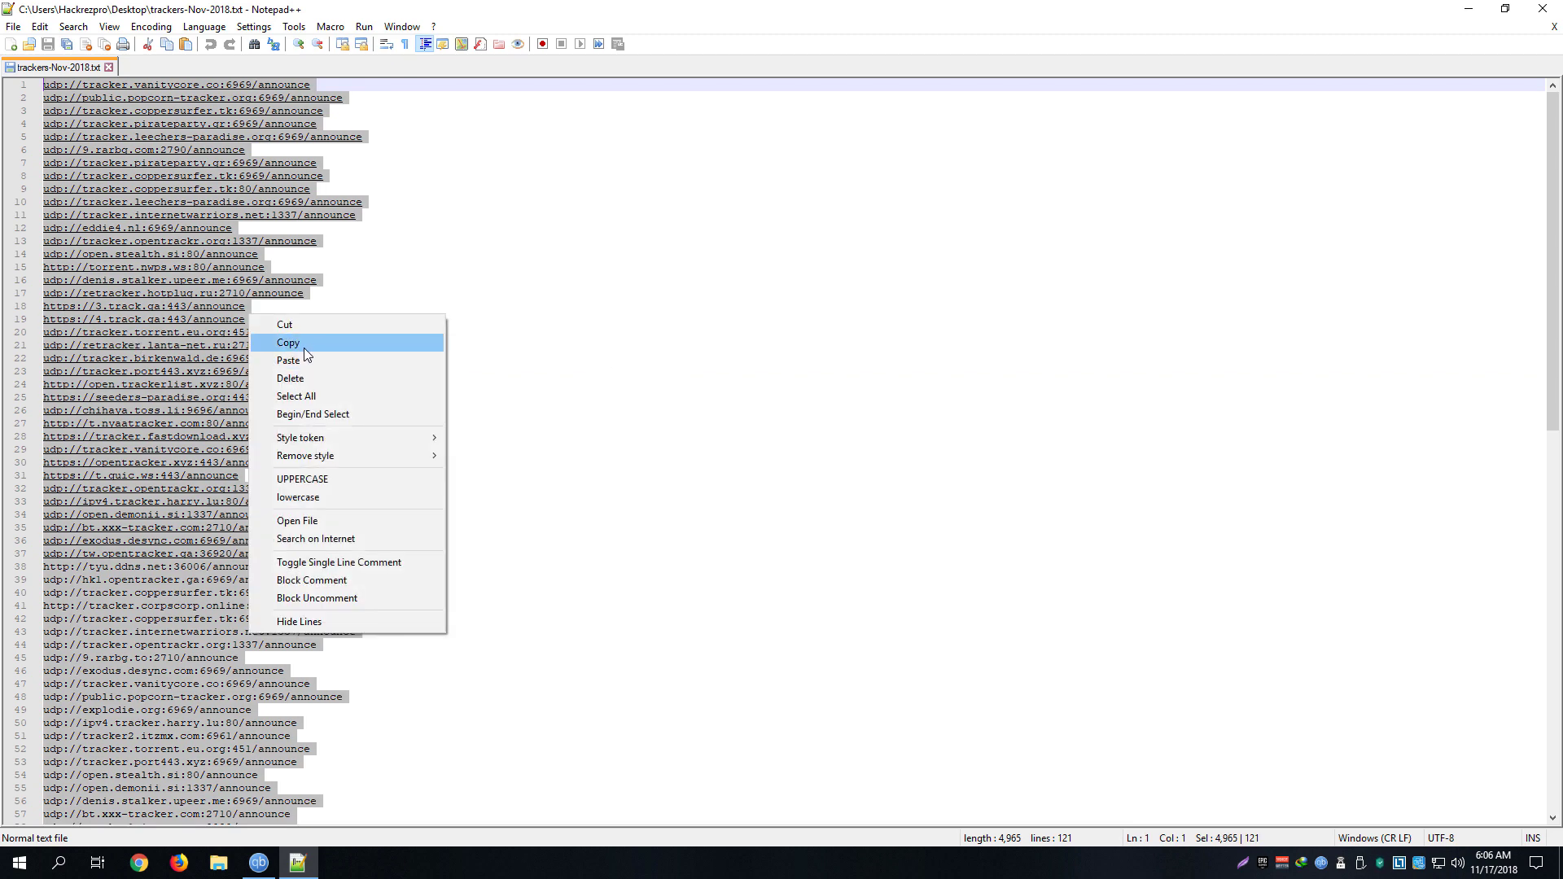
pyautogui.click(305, 347)
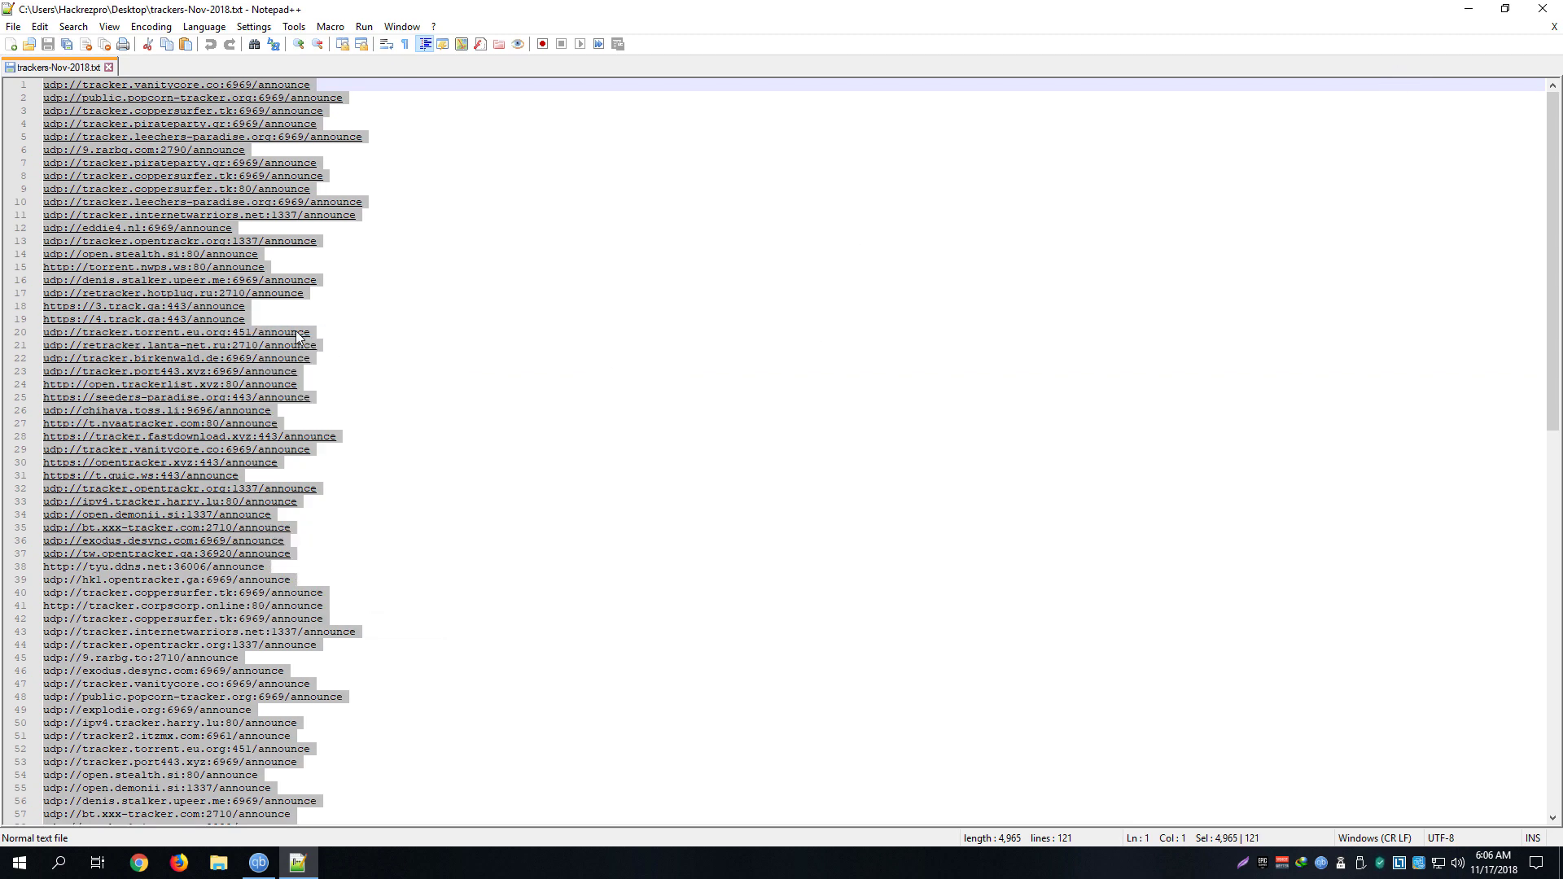
pyautogui.rightClick(302, 335)
pyautogui.click(327, 362)
# - Bring qBittorrent forward and open the BitTorrent page of Tools > Options
pyautogui.click(1470, 10)
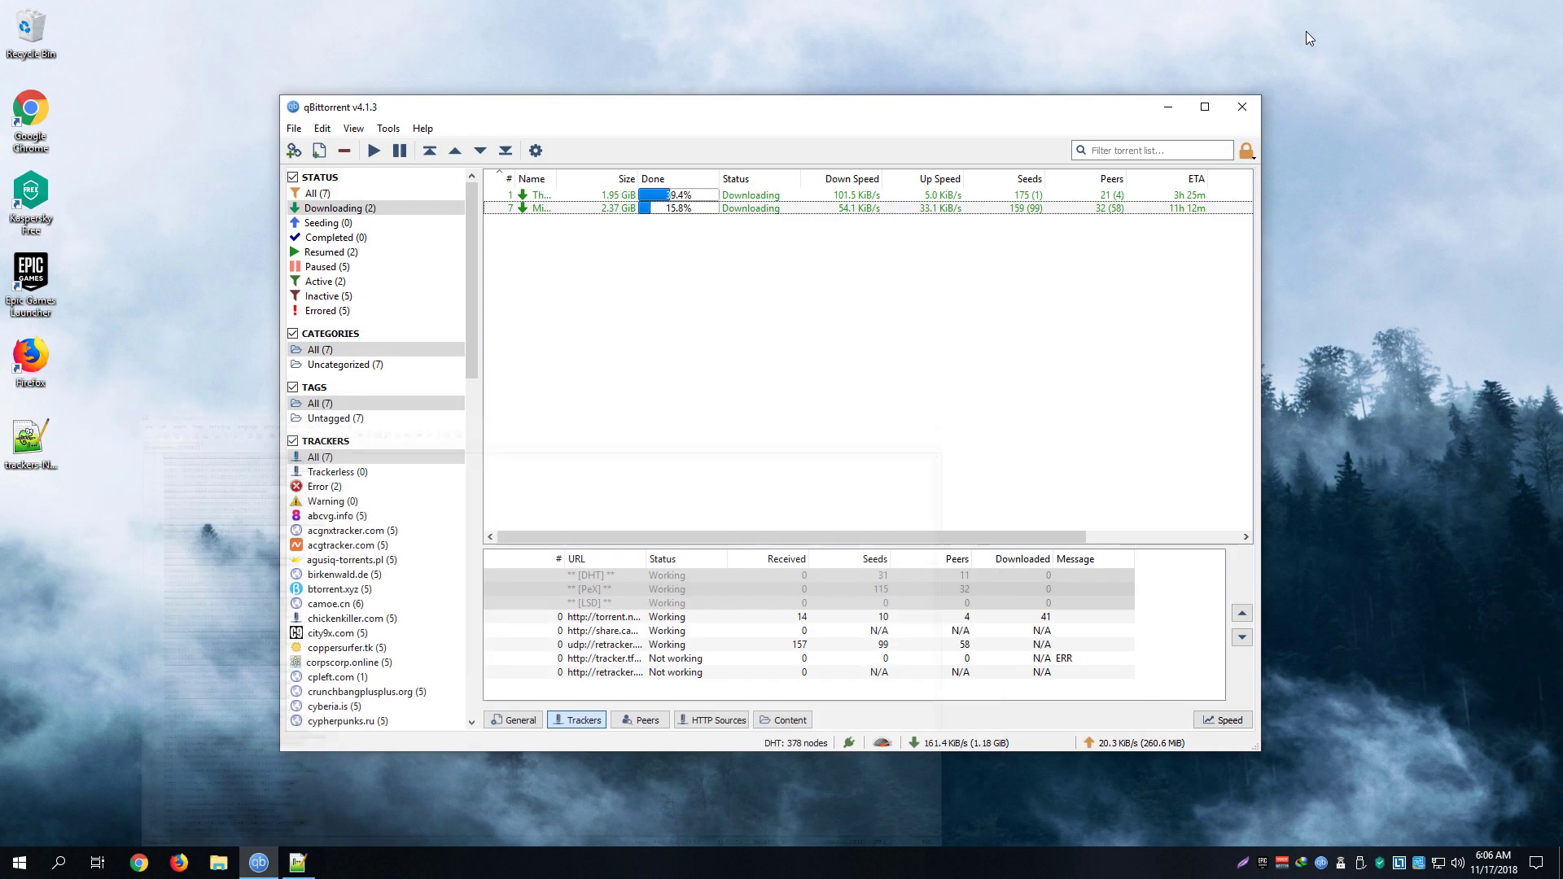
pyautogui.click(388, 128)
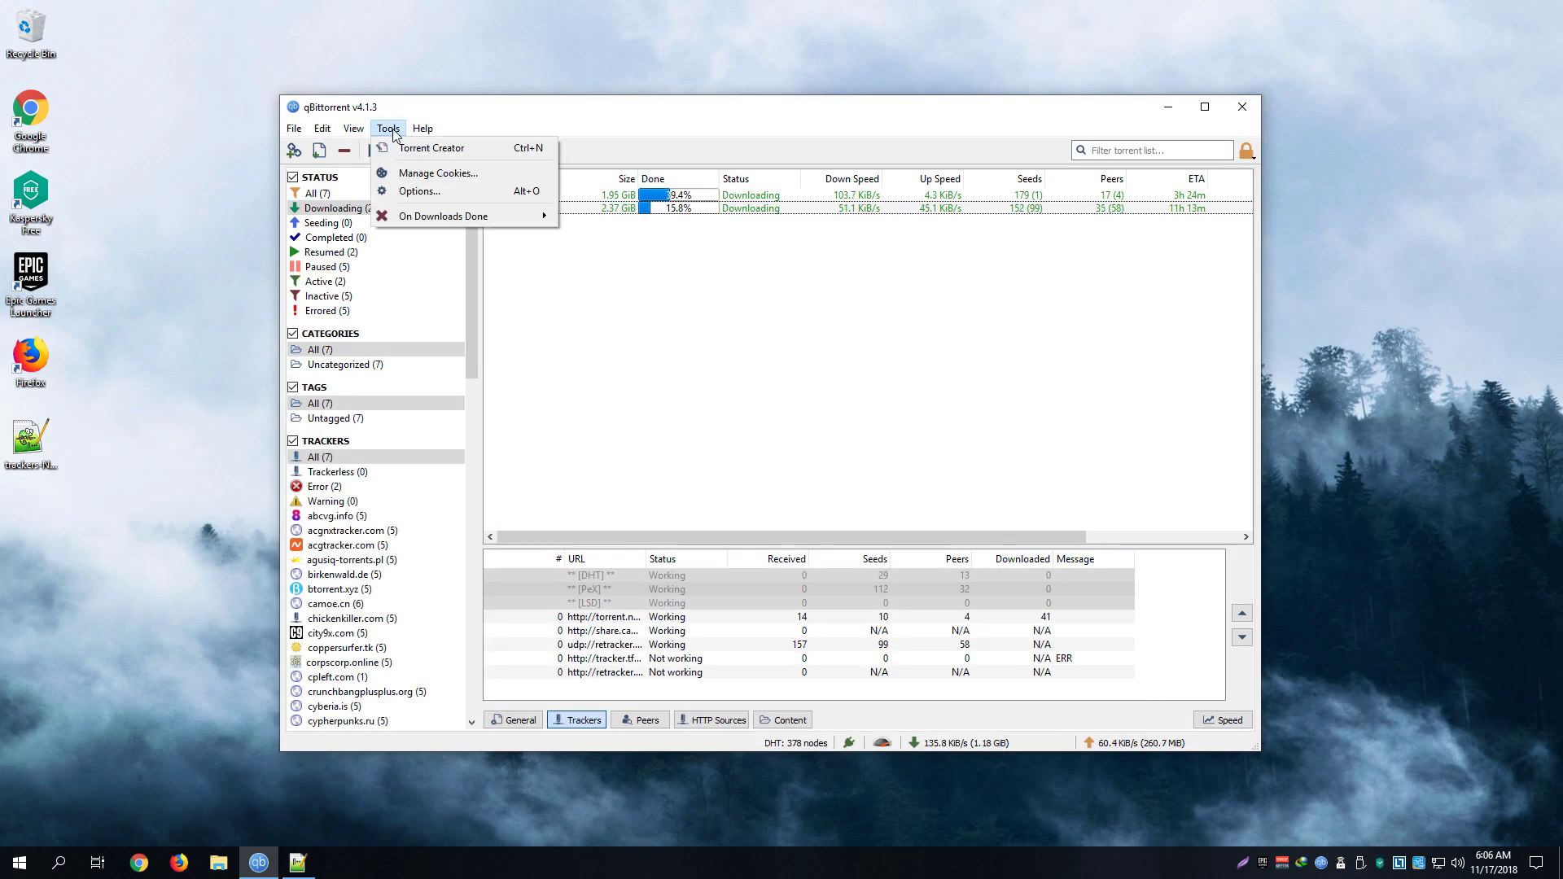
pyautogui.click(418, 192)
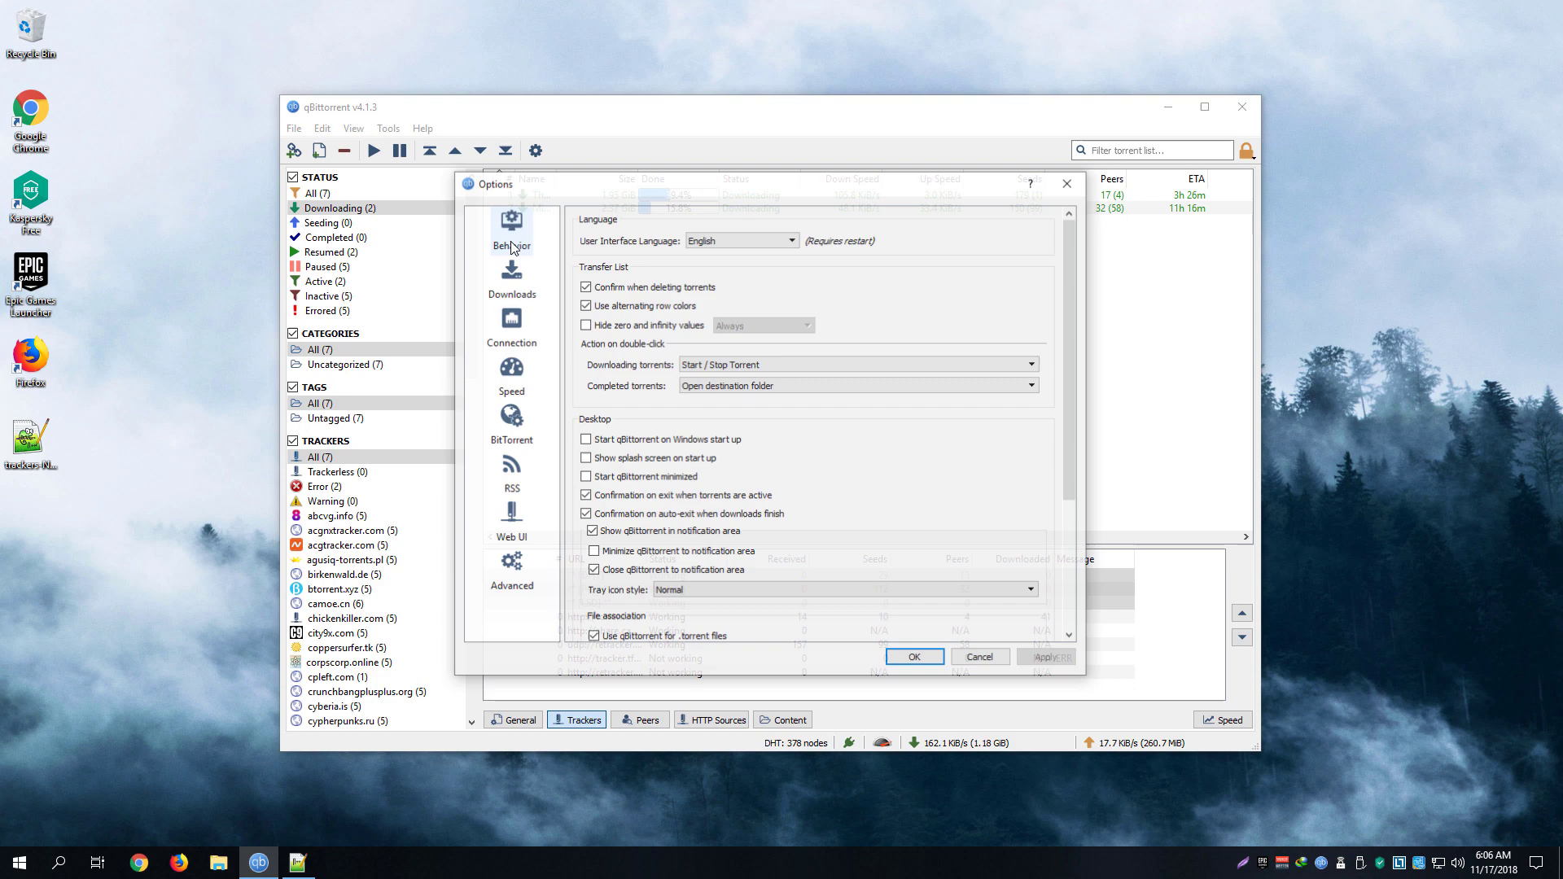
pyautogui.click(510, 428)
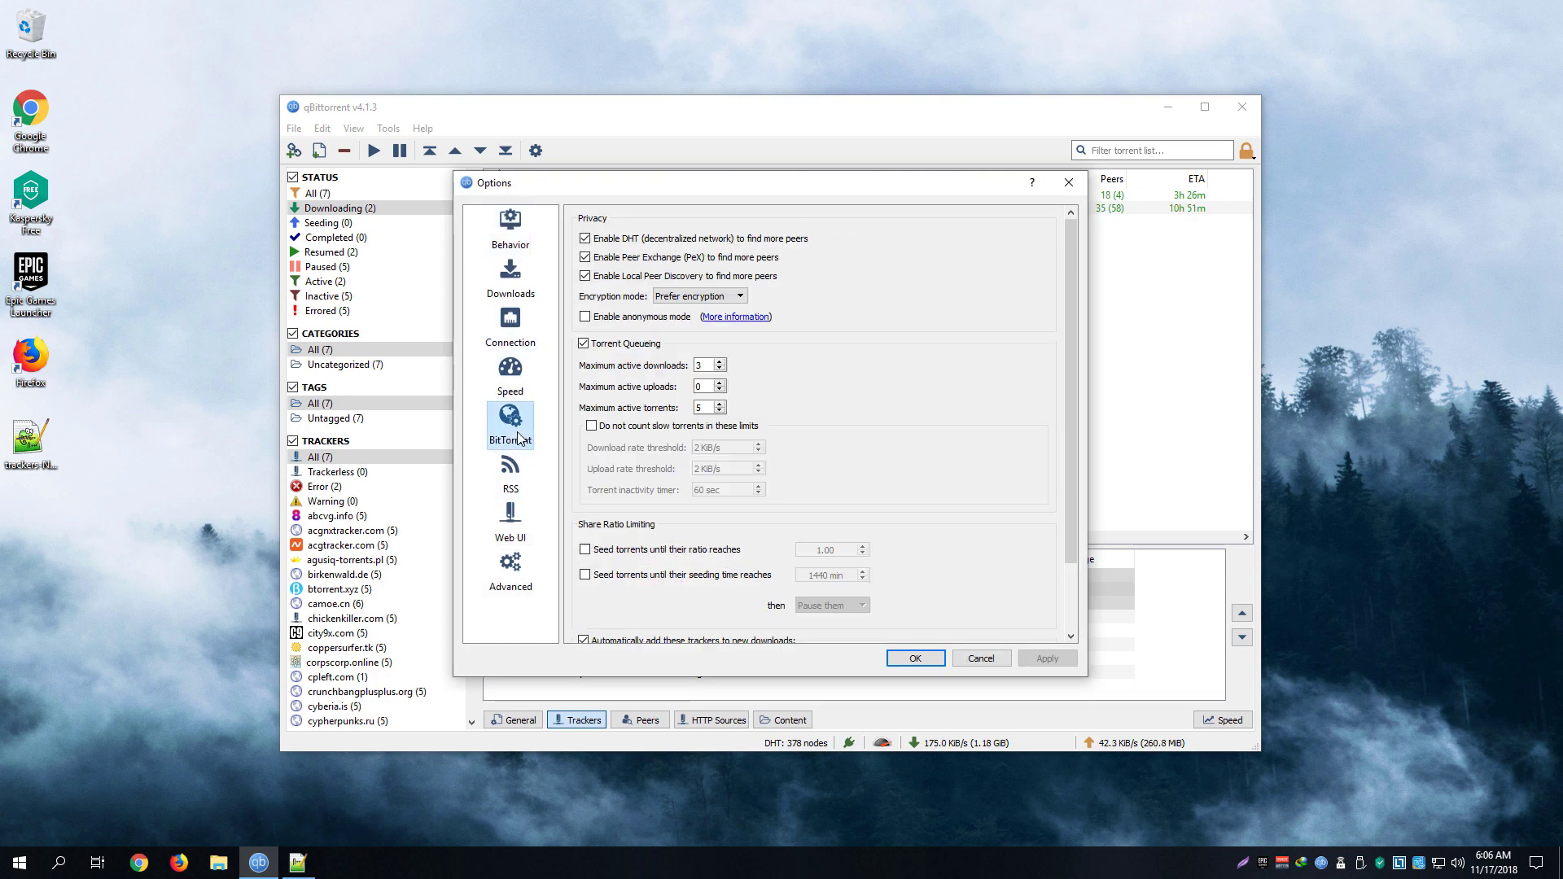
pyautogui.scroll(-2, 636, 561)
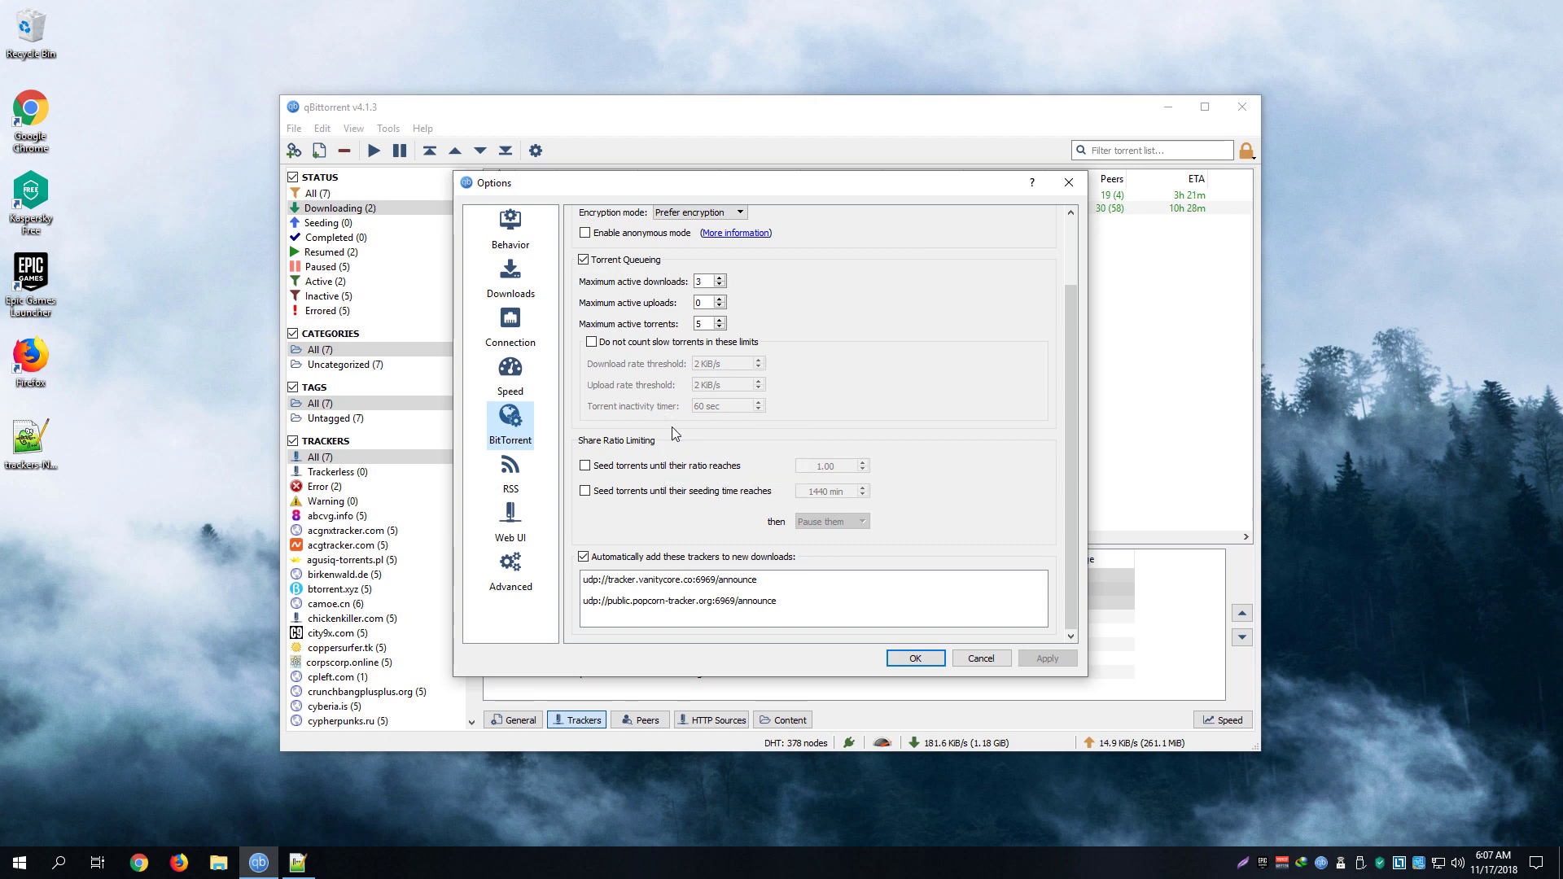
# - Replace the 'Automatically add these trackers' list with the copied trackers and apply
pyautogui.click(777, 606)
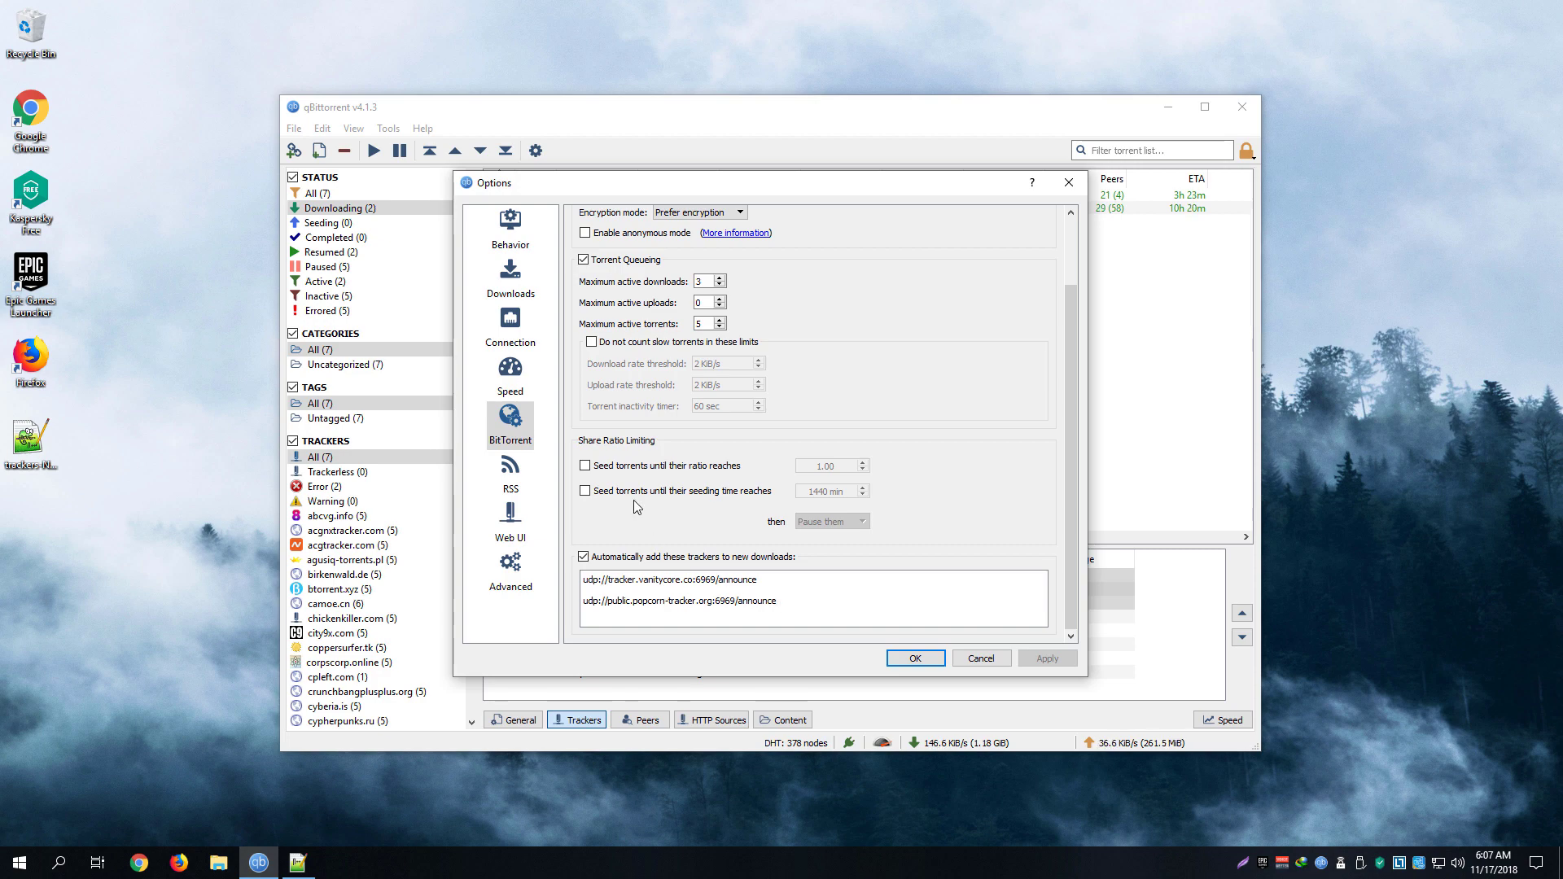
pyautogui.press('Return')
pyautogui.hotkey('ctrl', 'a')
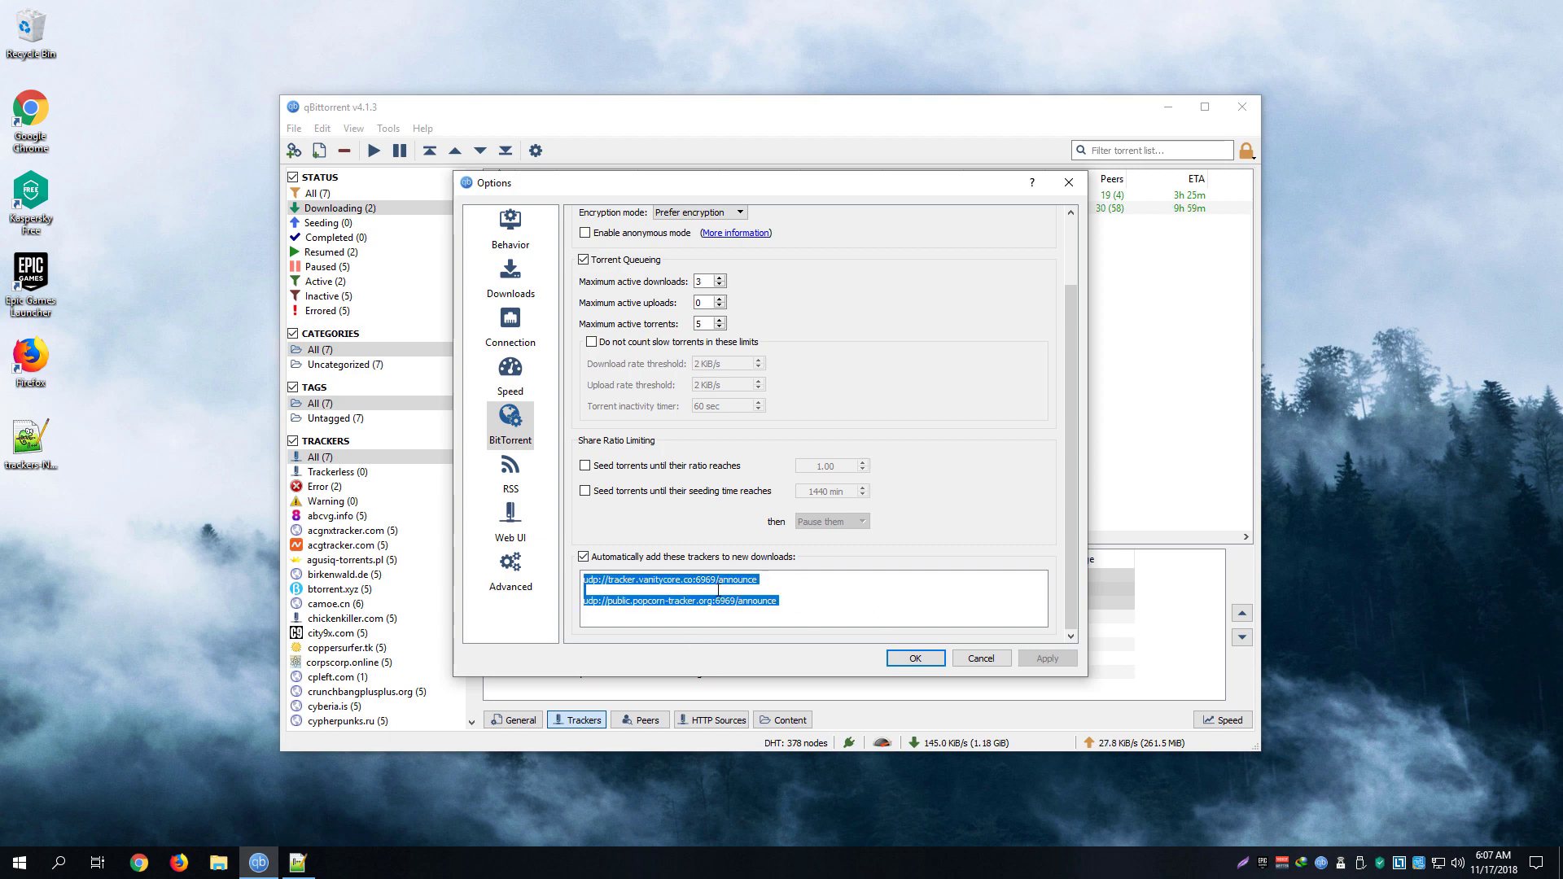
pyautogui.rightClick(717, 590)
pyautogui.click(754, 675)
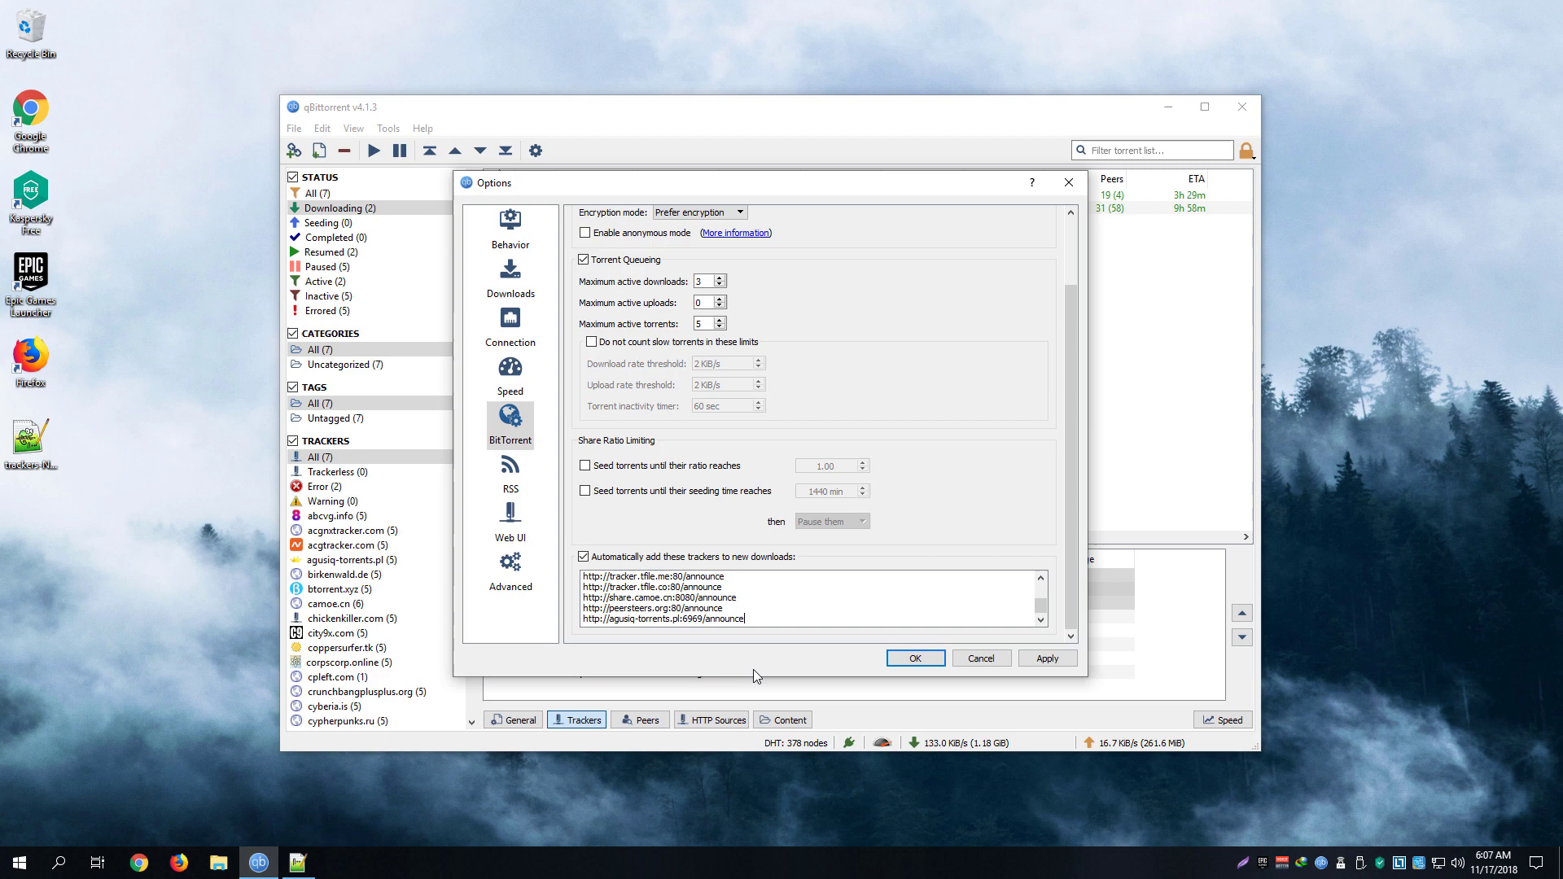
pyautogui.moveTo(1040, 617)
pyautogui.mouseDown()
pyautogui.moveTo(1042, 576)
pyautogui.moveTo(1042, 623)
pyautogui.mouseUp()
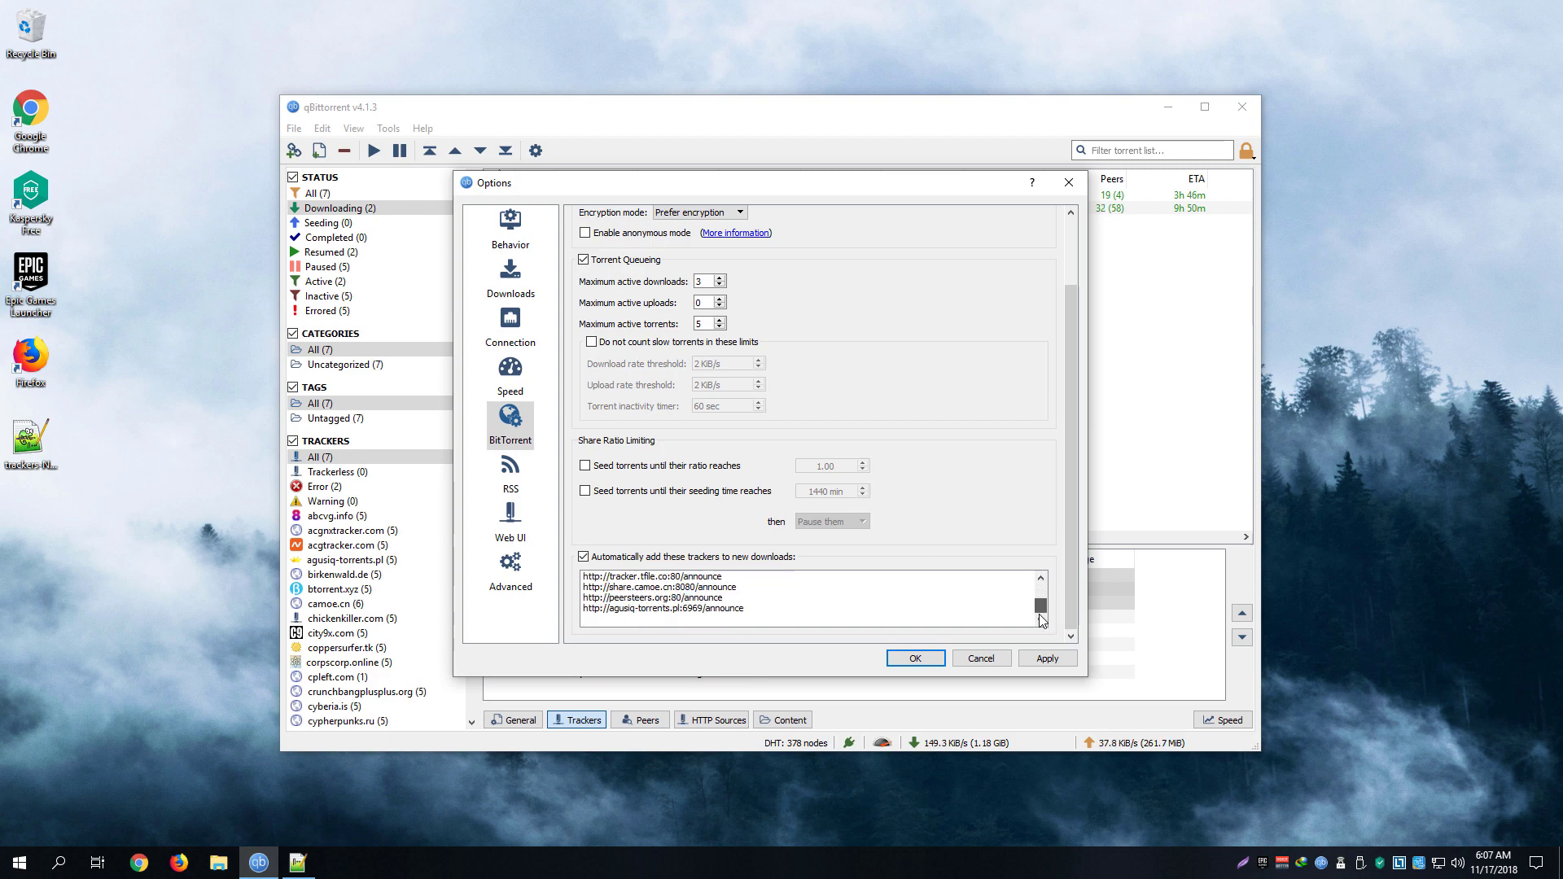
pyautogui.click(1049, 658)
pyautogui.click(915, 659)
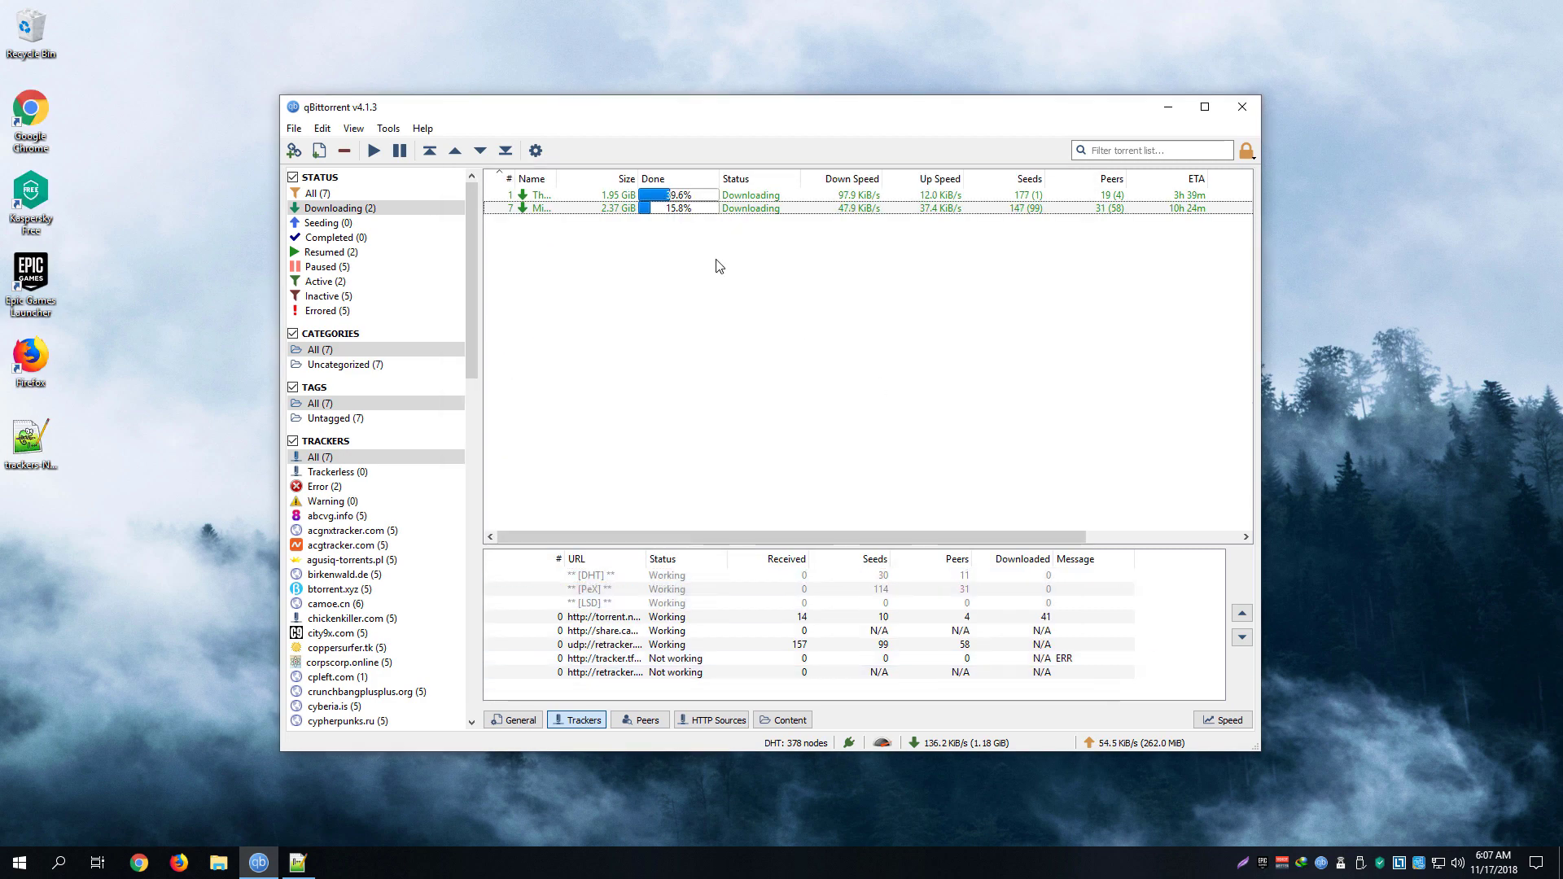
pyautogui.click(681, 209)
pyautogui.click(681, 196)
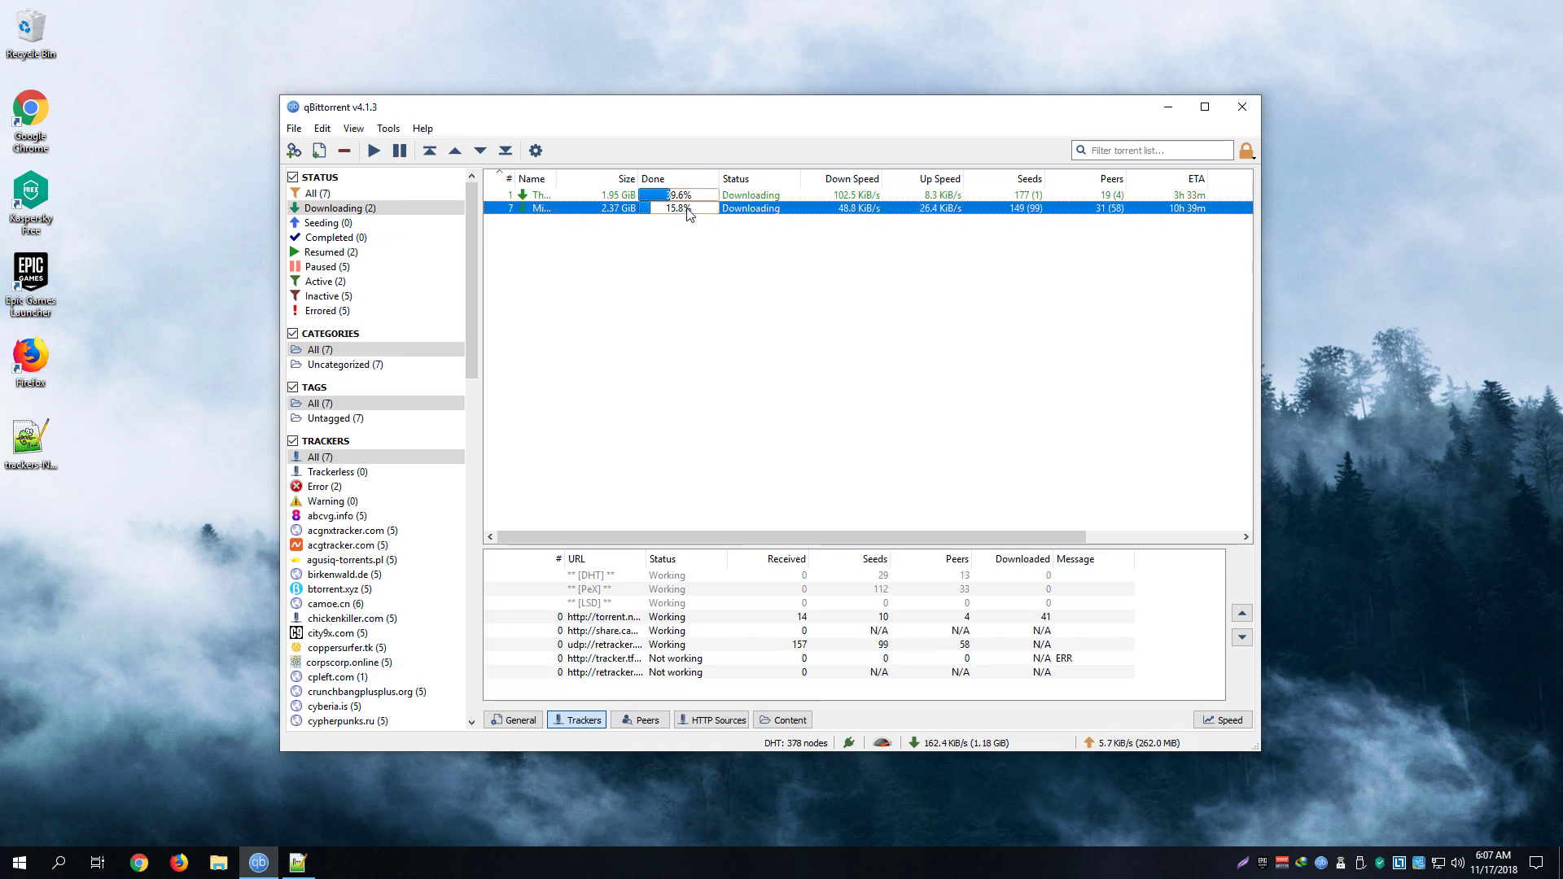
pyautogui.click(688, 197)
pyautogui.click(689, 197)
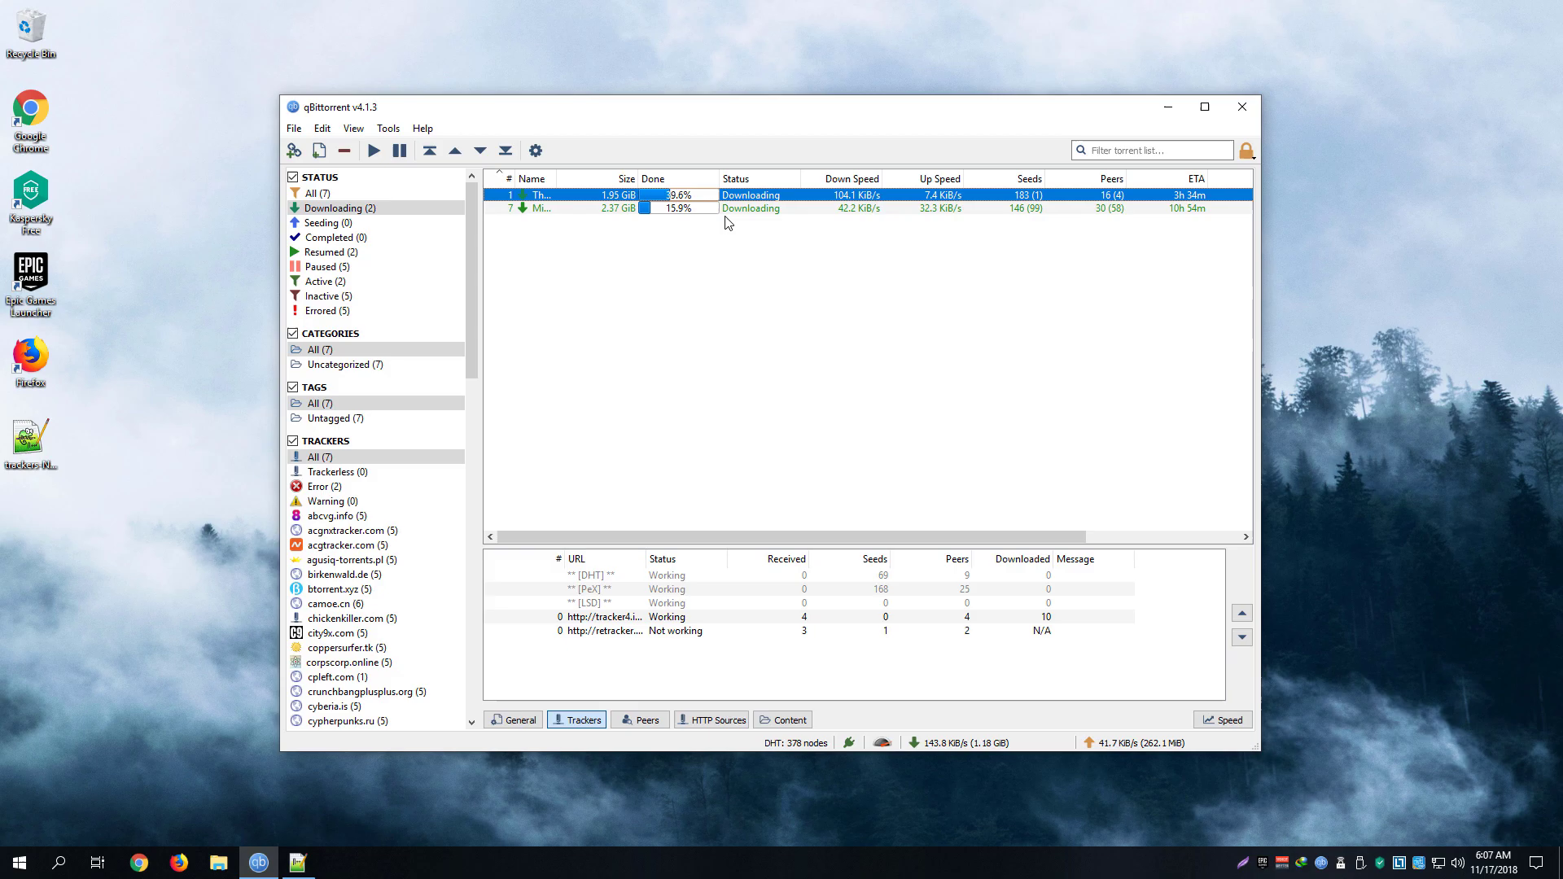
pyautogui.click(720, 208)
pyautogui.click(890, 290)
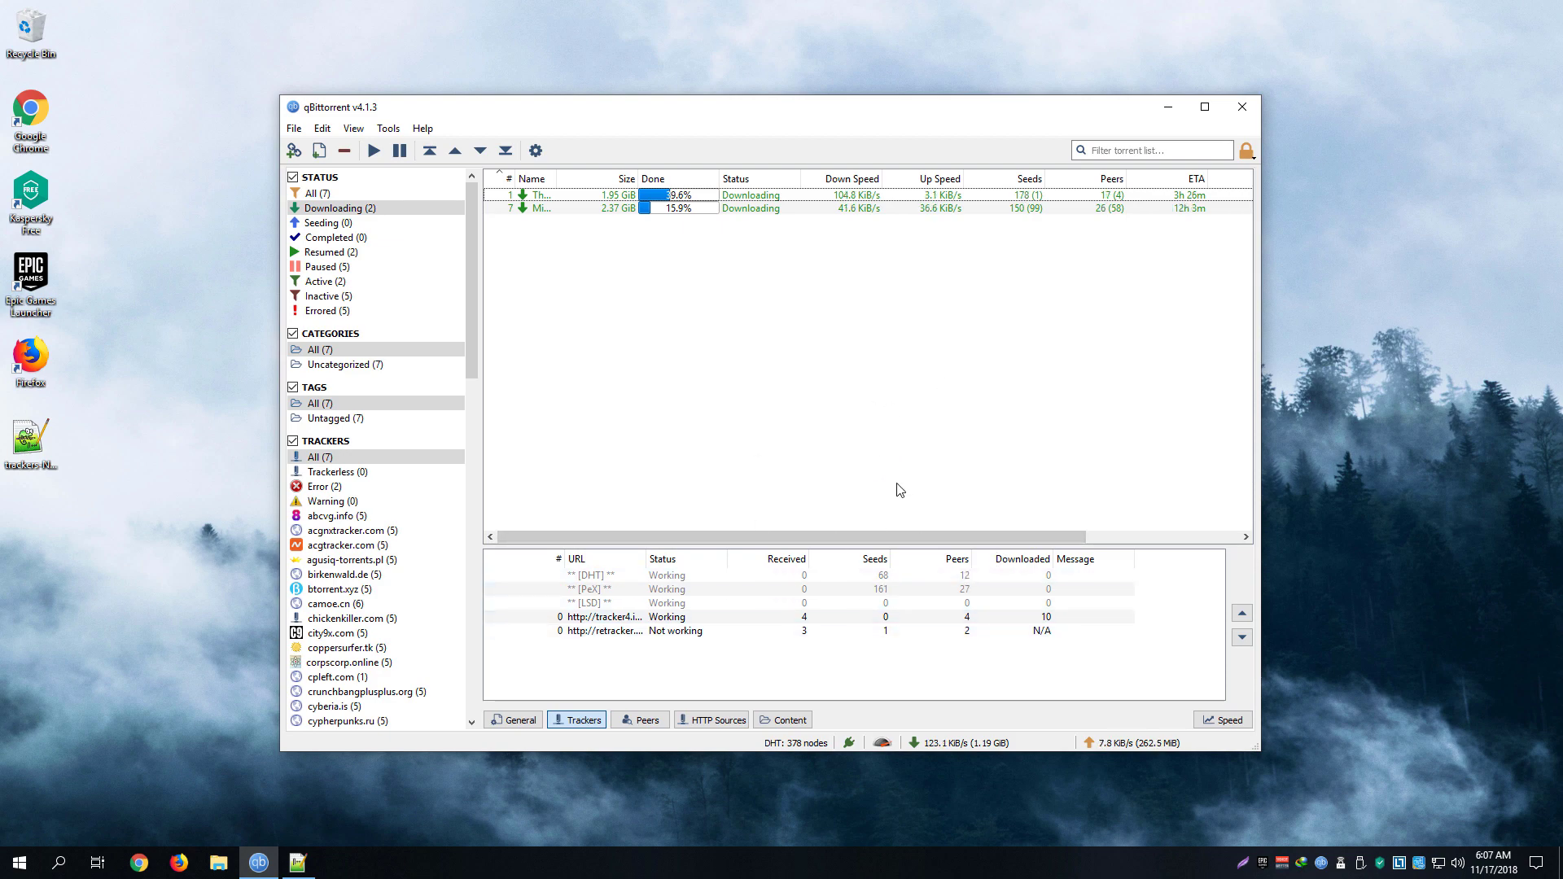
pyautogui.click(665, 208)
pyautogui.click(671, 197)
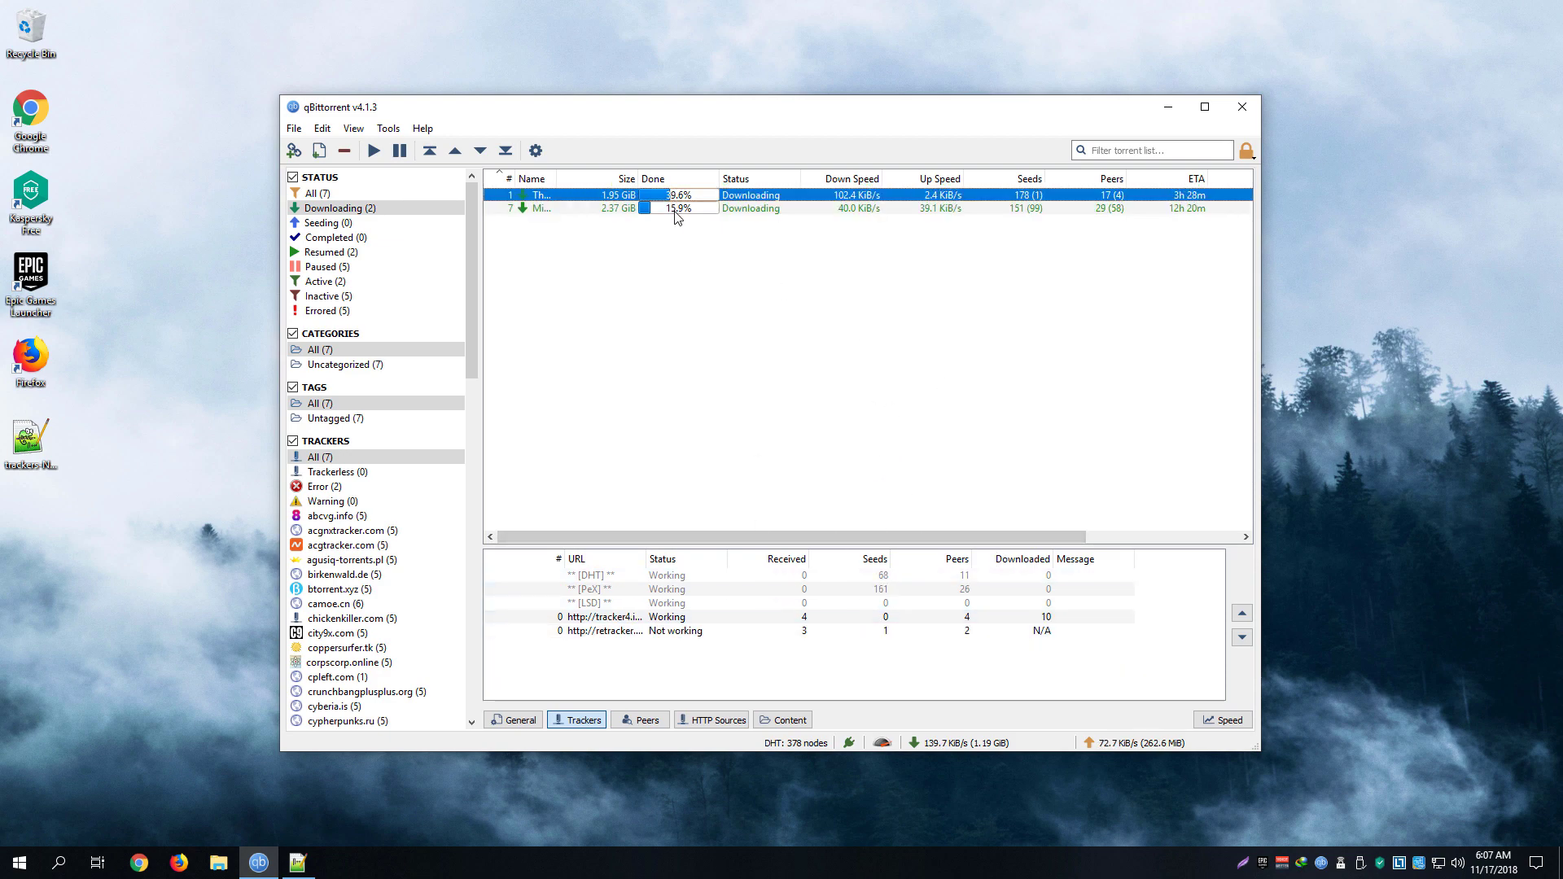
pyautogui.click(683, 232)
pyautogui.rightClick(1001, 657)
pyautogui.click(1043, 667)
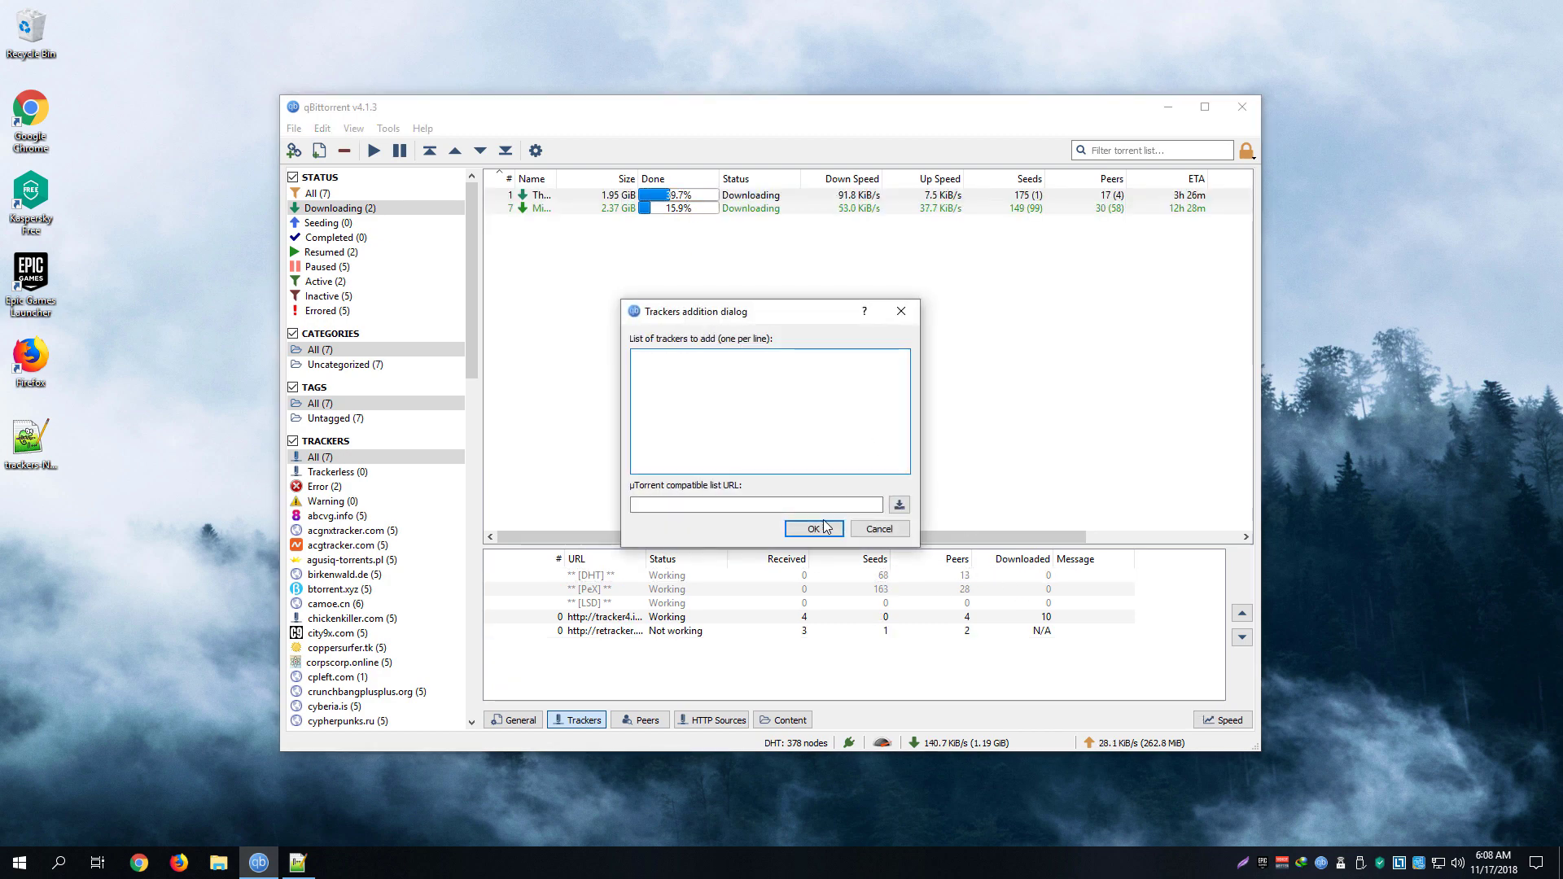
pyautogui.click(879, 528)
pyautogui.rightClick(944, 657)
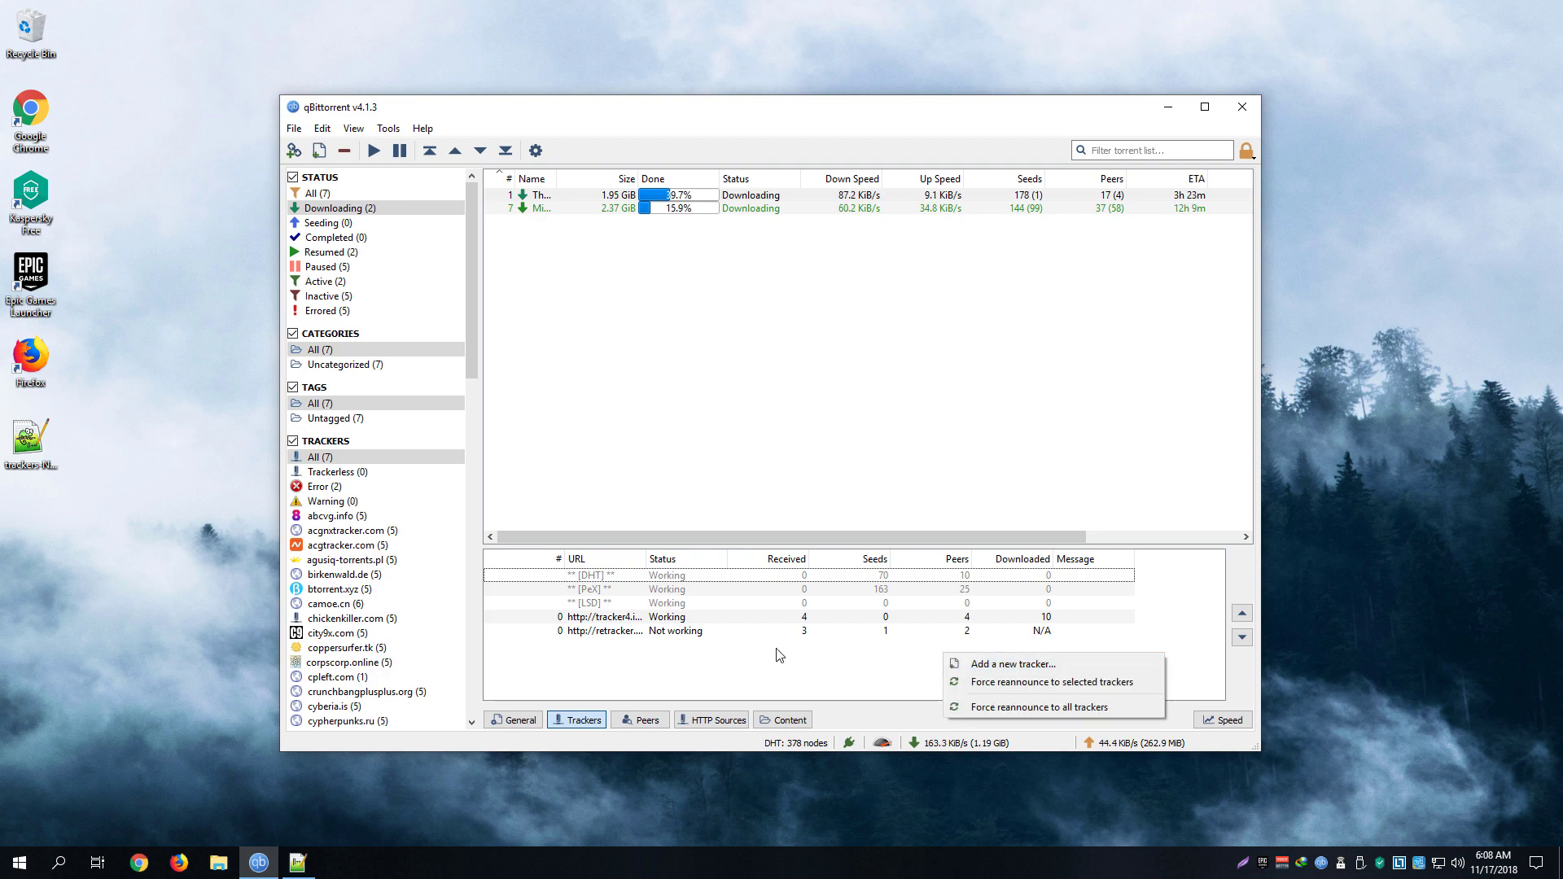
pyautogui.click(584, 720)
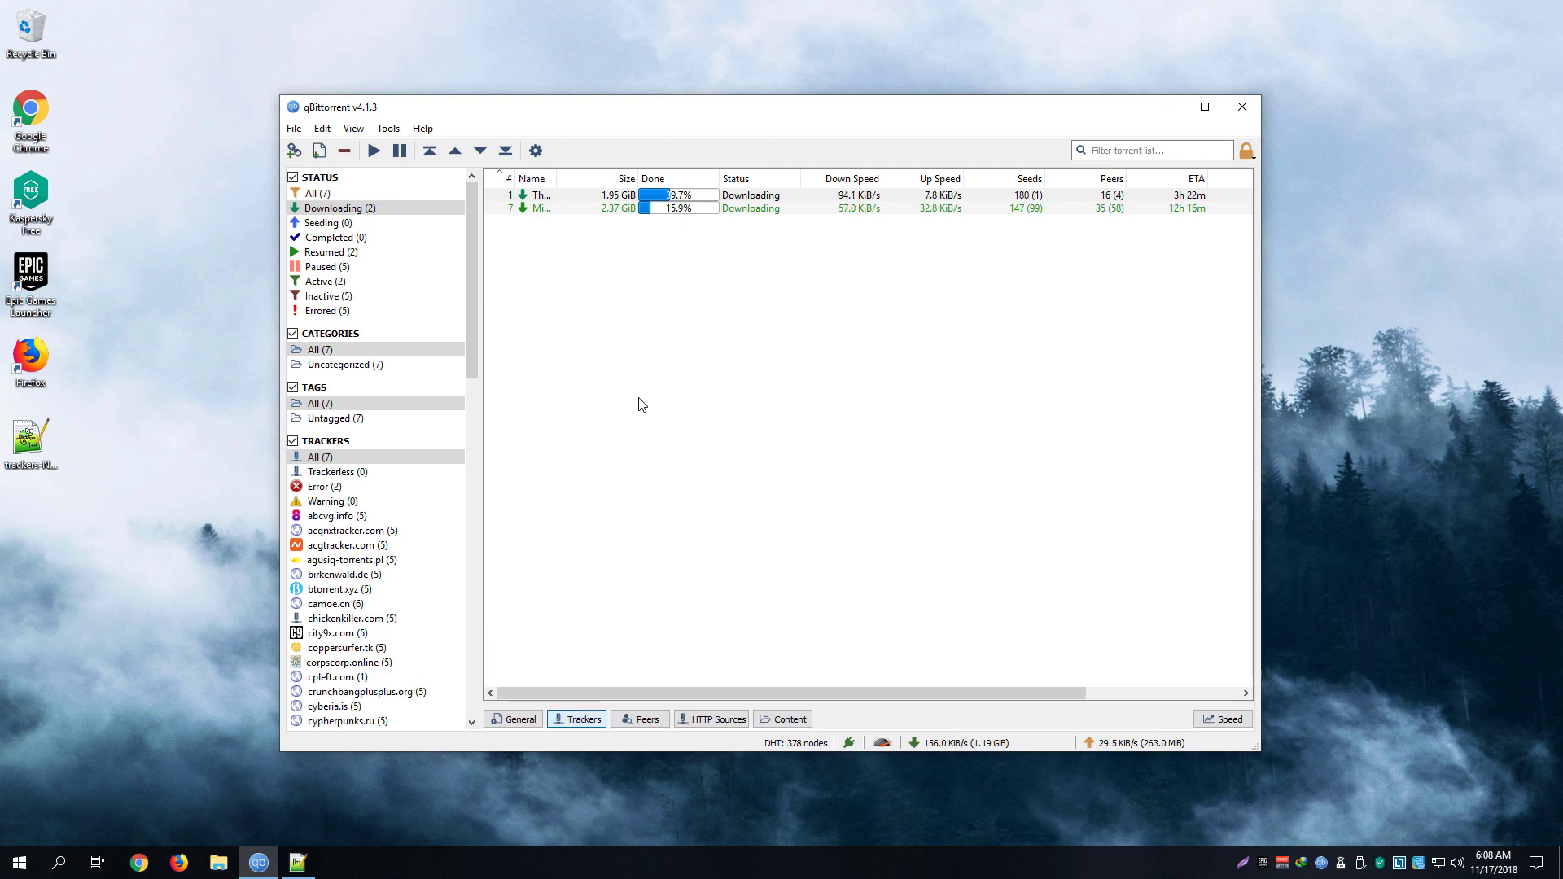
pyautogui.click(568, 196)
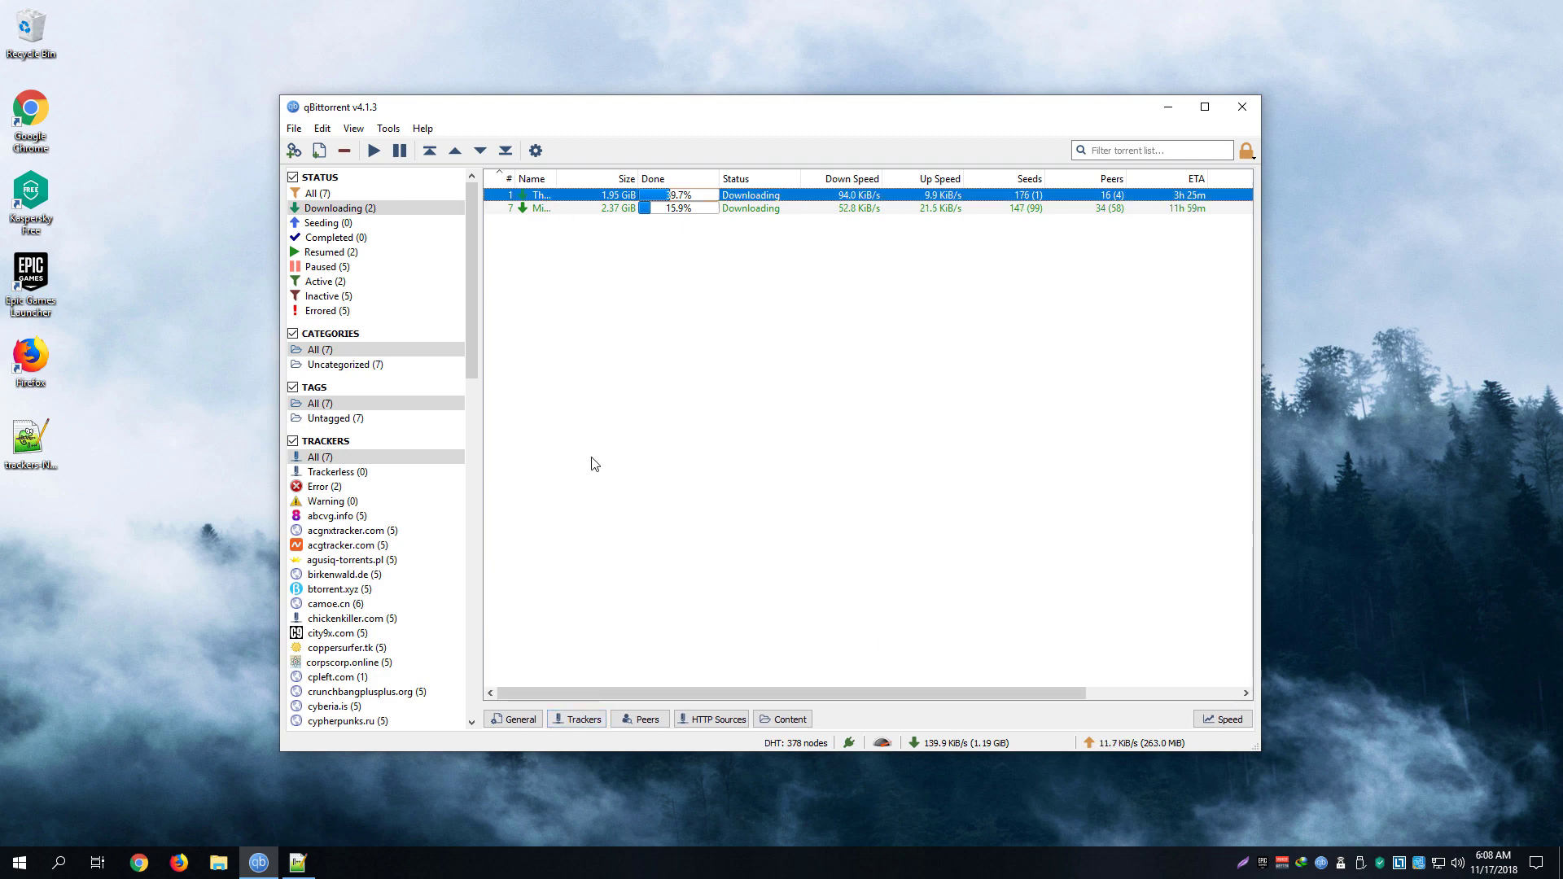
pyautogui.click(583, 720)
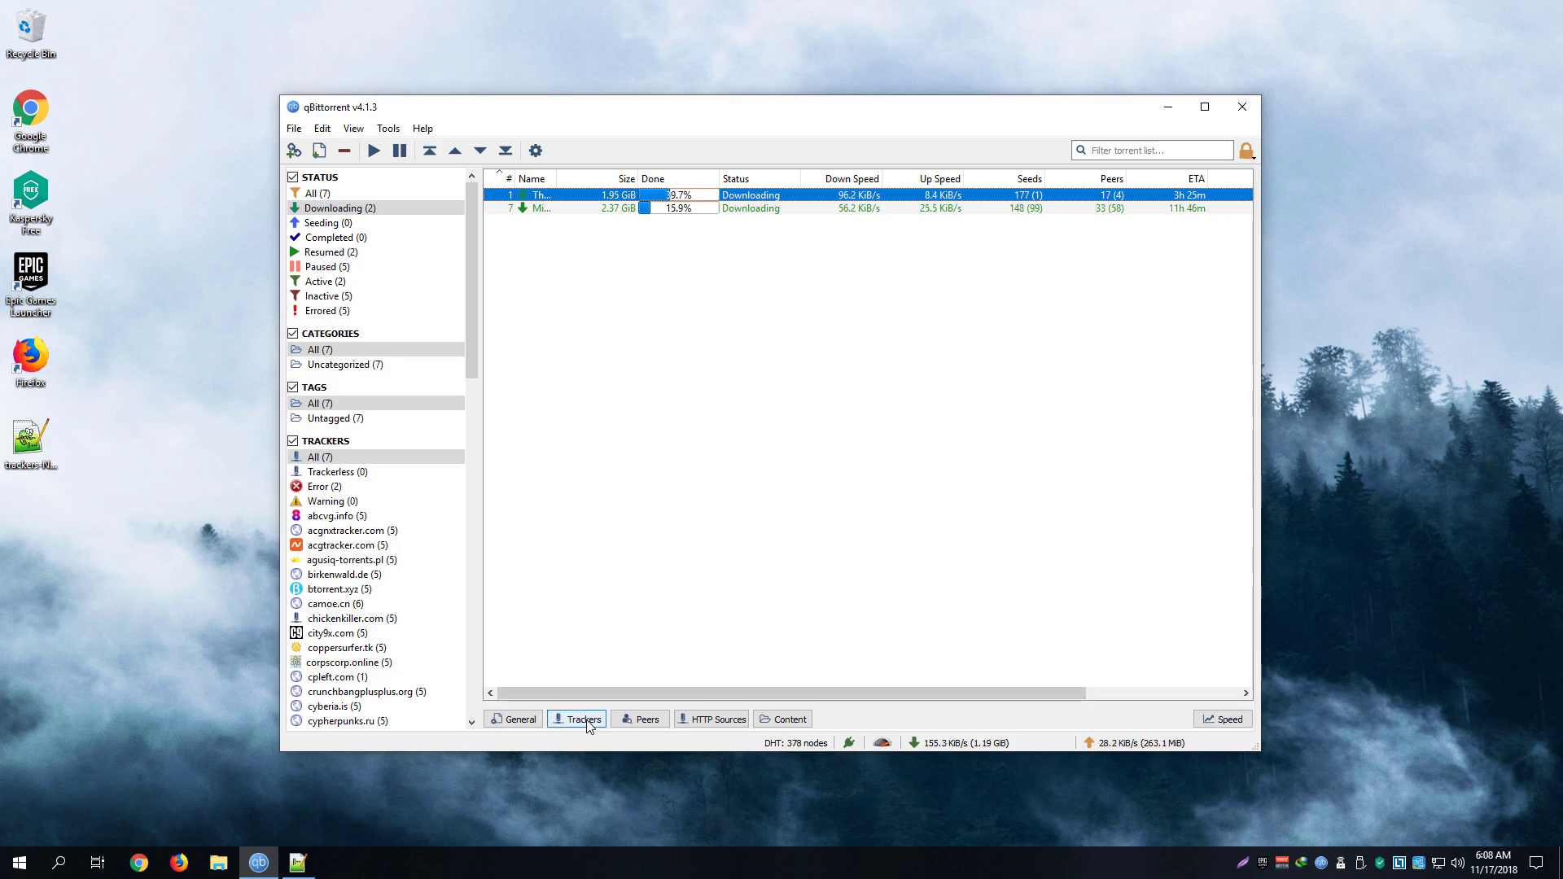
pyautogui.click(584, 720)
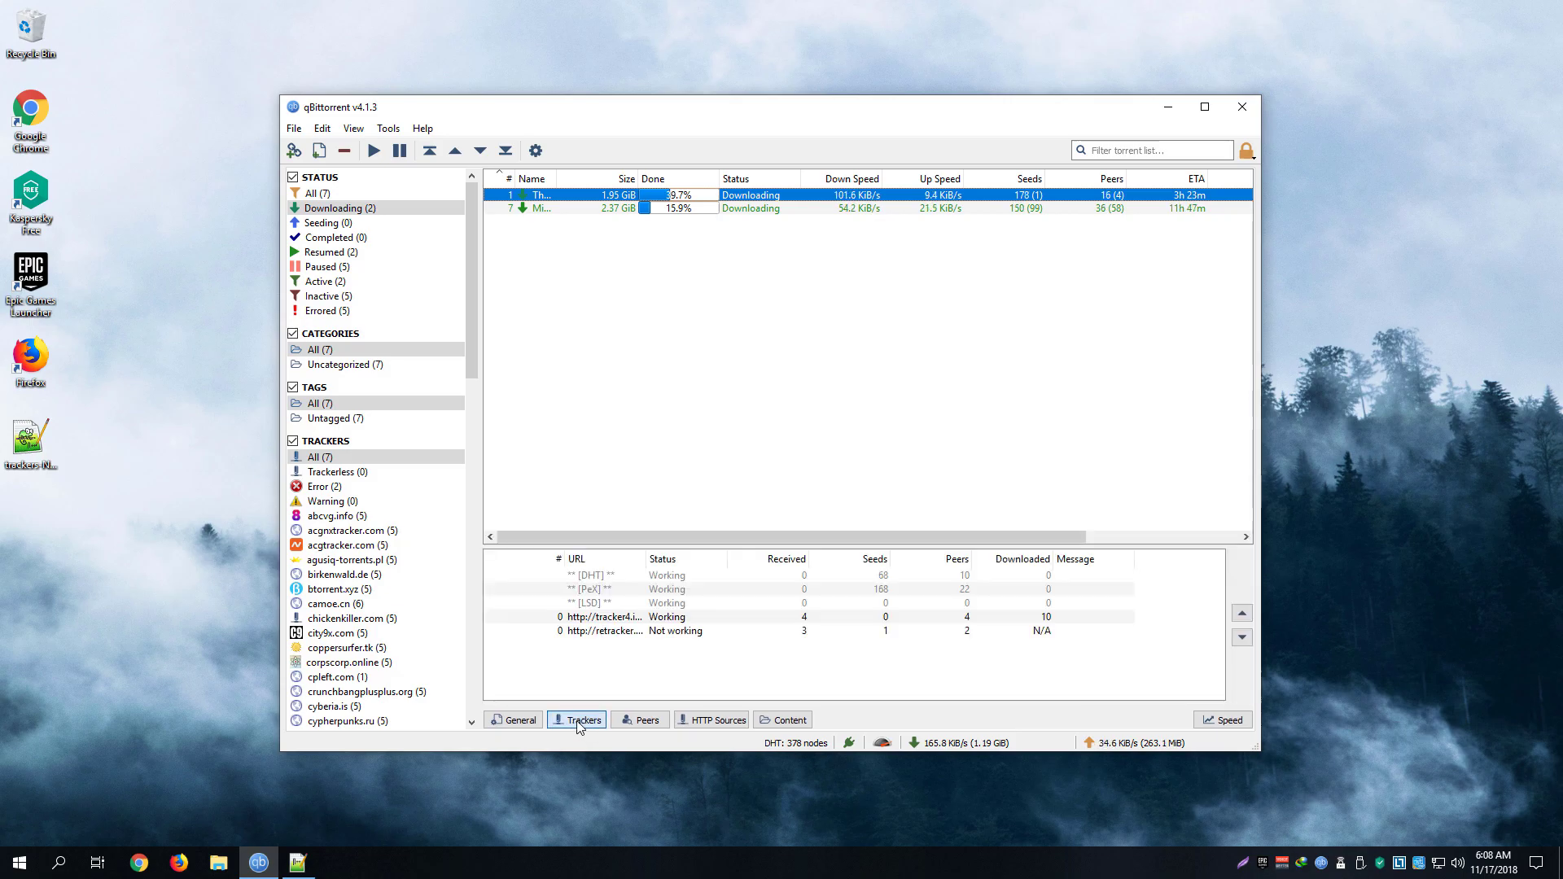
# - Add the pasted tracker list to the first torrent via Add a new tracker, then select the second torrent
pyautogui.rightClick(864, 661)
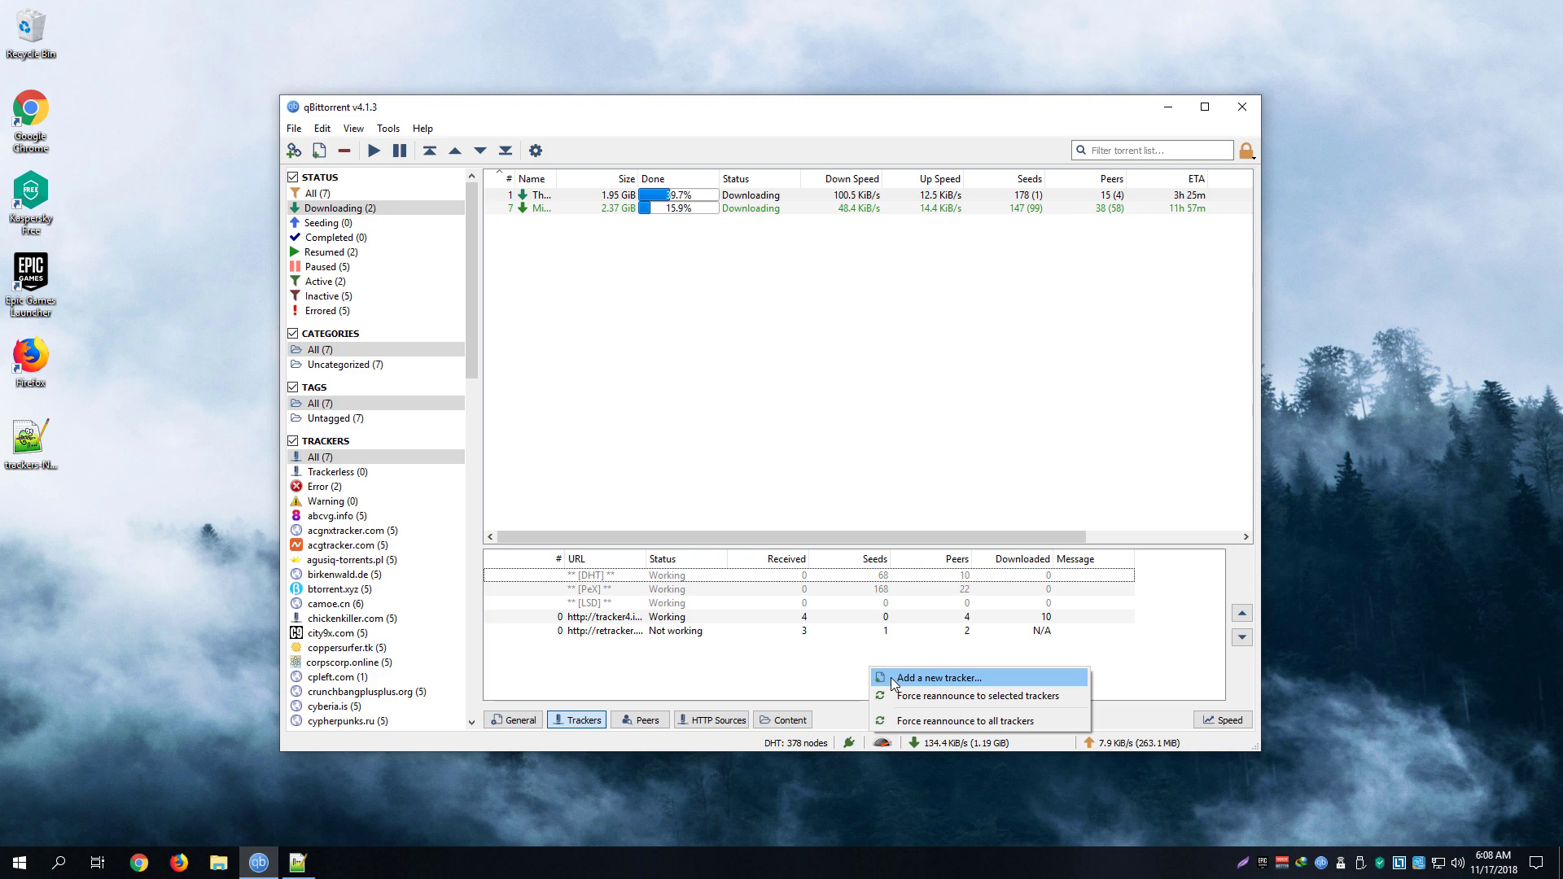
pyautogui.click(916, 677)
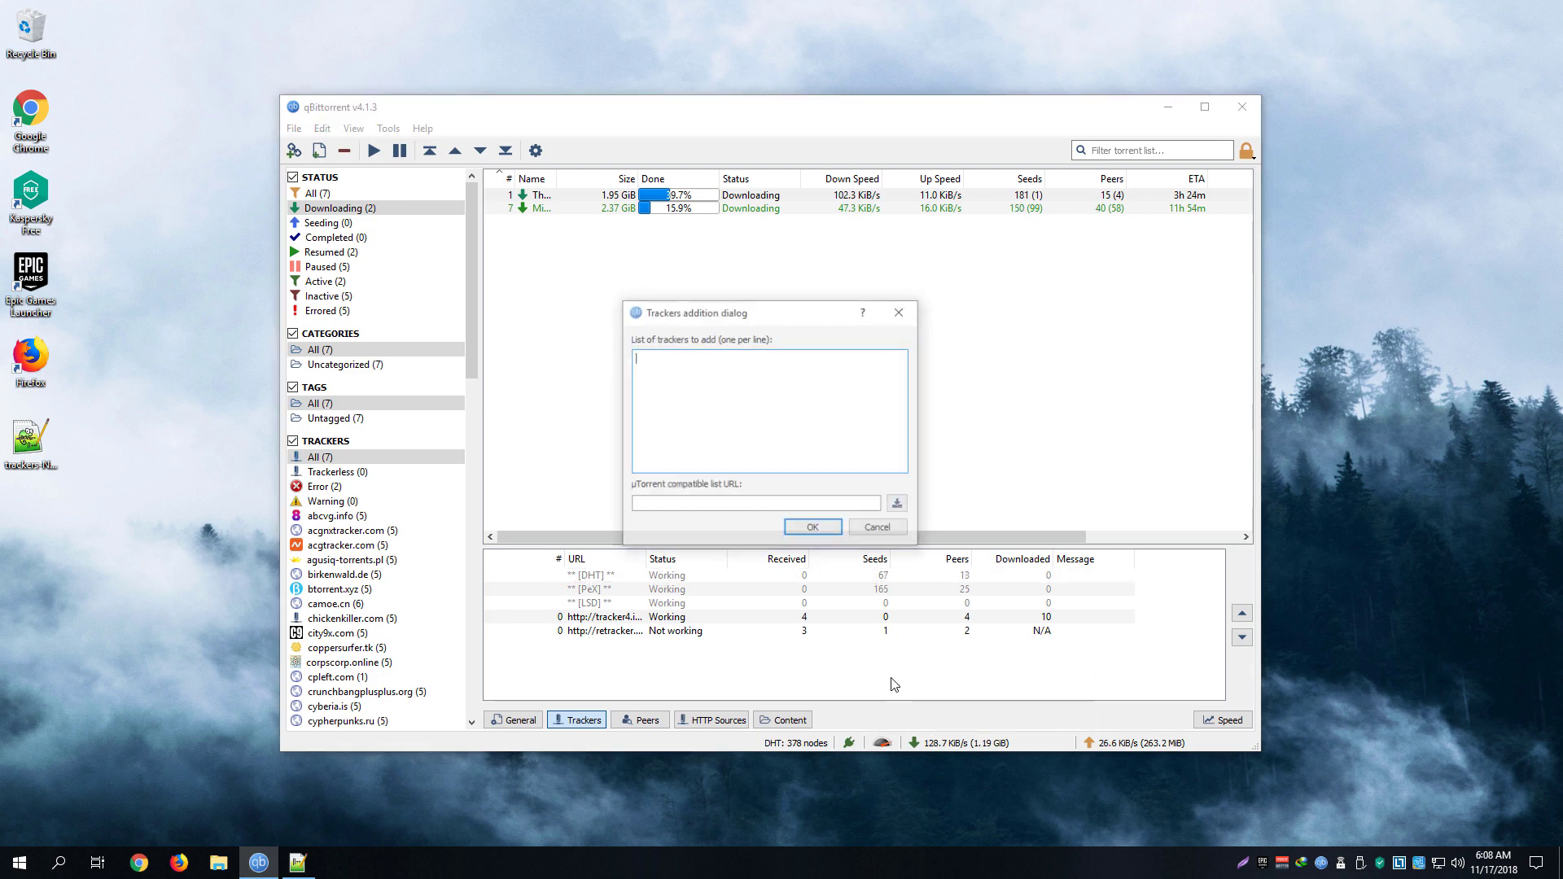
pyautogui.rightClick(770, 390)
pyautogui.click(879, 480)
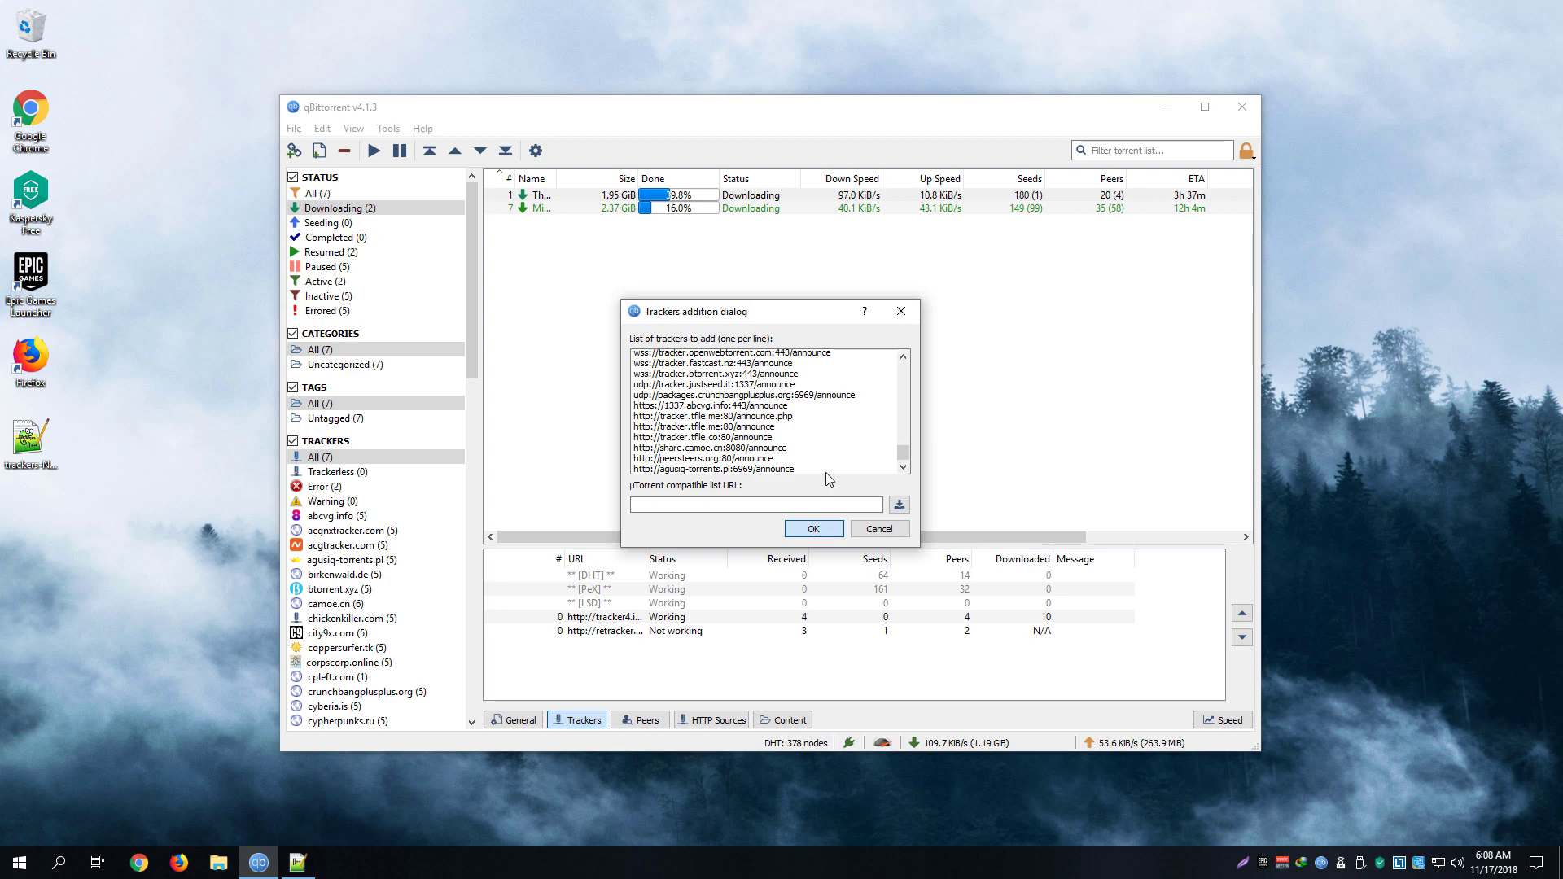
pyautogui.click(815, 528)
pyautogui.click(622, 210)
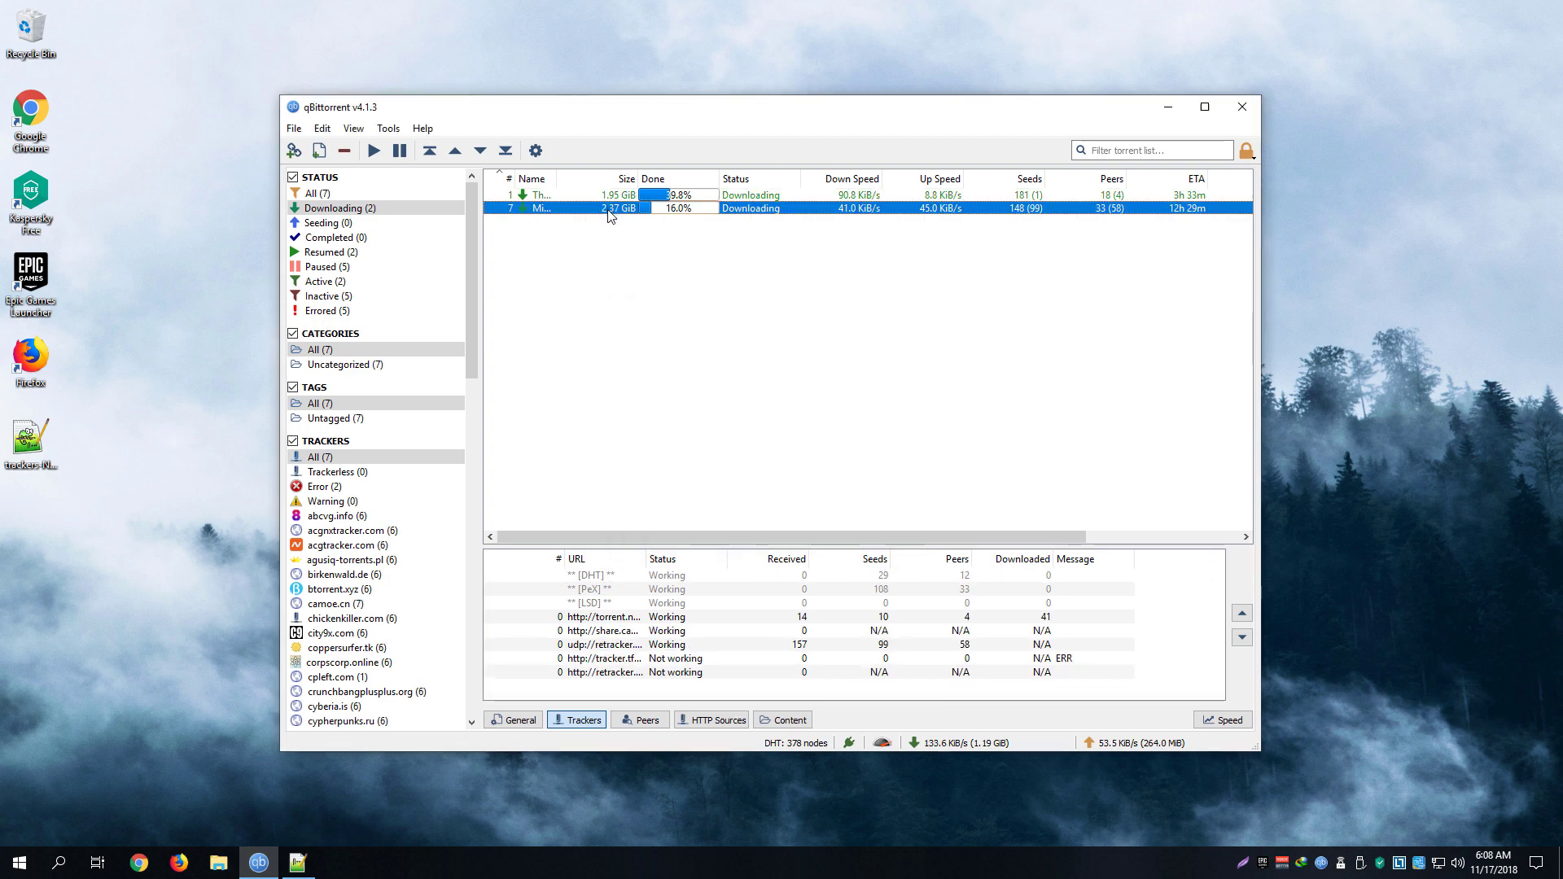
# - Add the pasted tracker list to the second torrent via Add a new tracker
pyautogui.rightClick(635, 688)
pyautogui.click(733, 708)
pyautogui.click(722, 504)
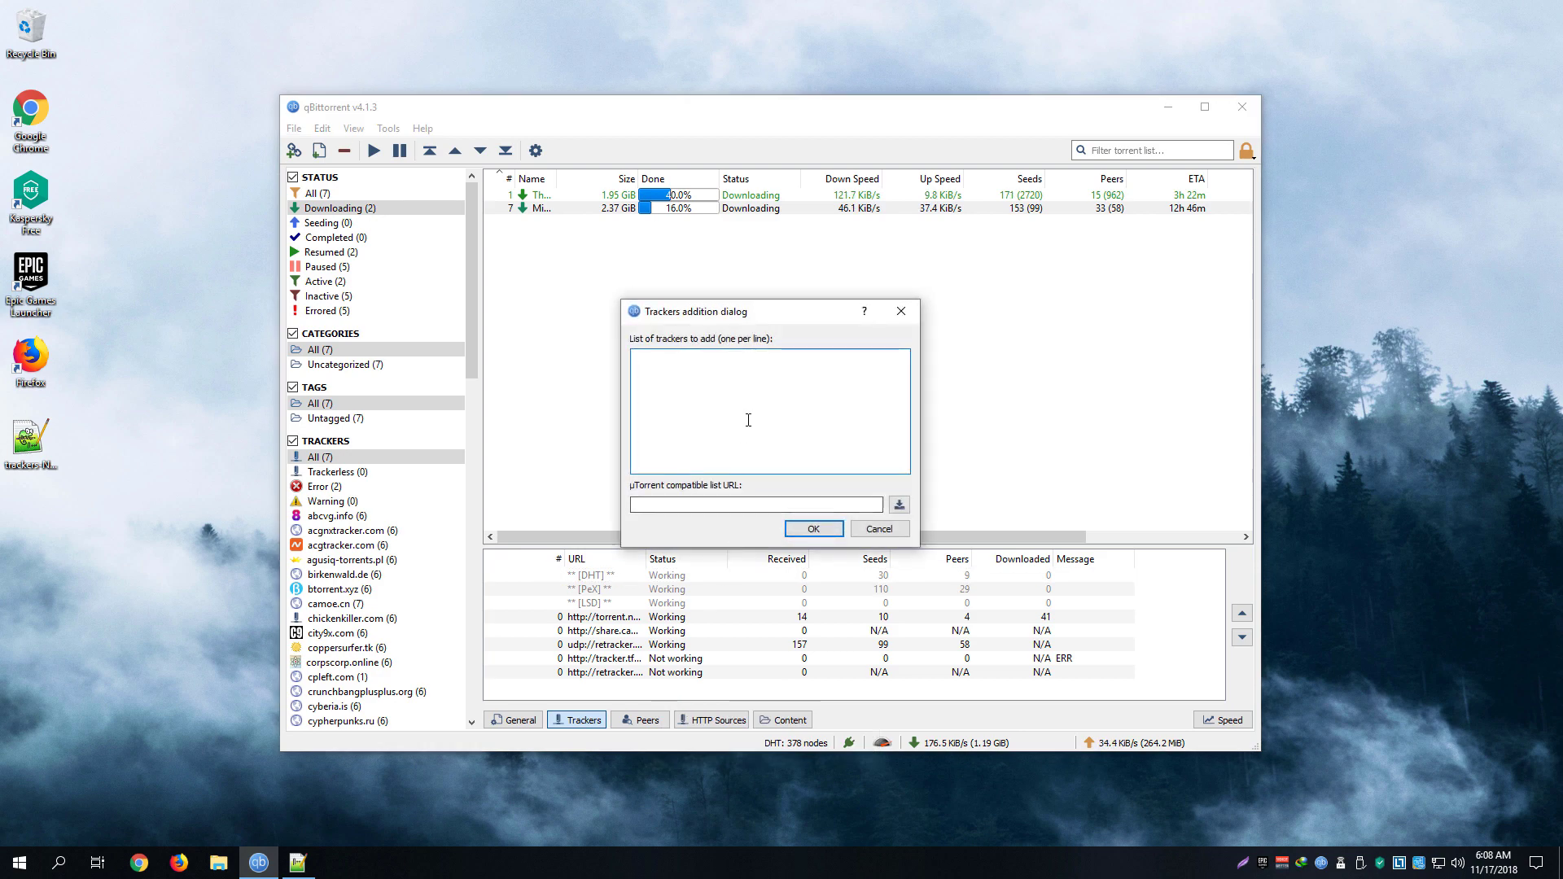
pyautogui.rightClick(747, 413)
pyautogui.click(790, 504)
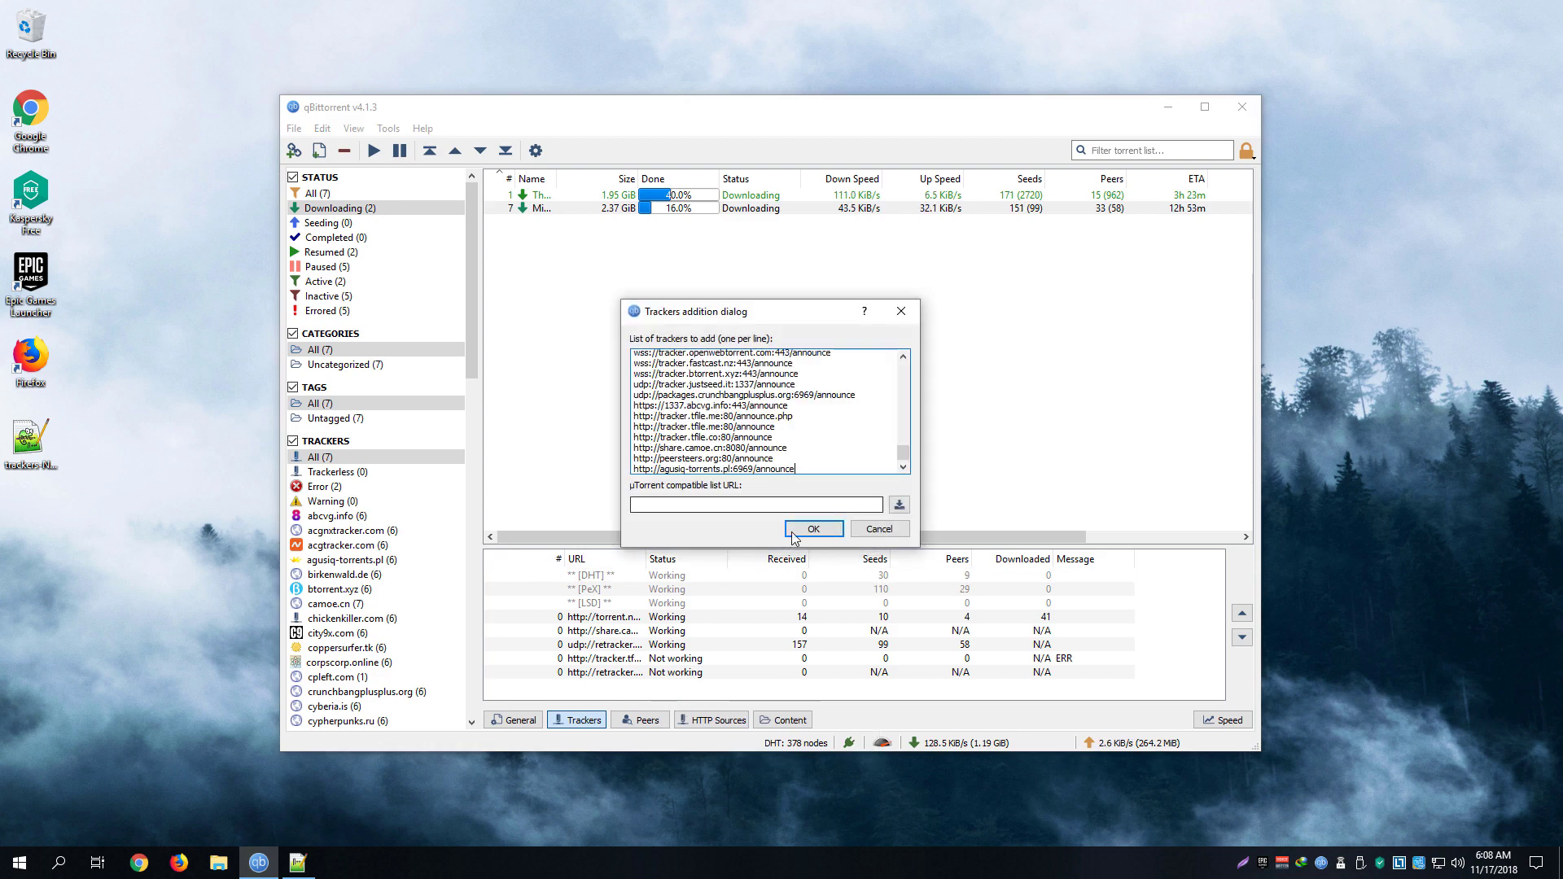
pyautogui.click(815, 528)
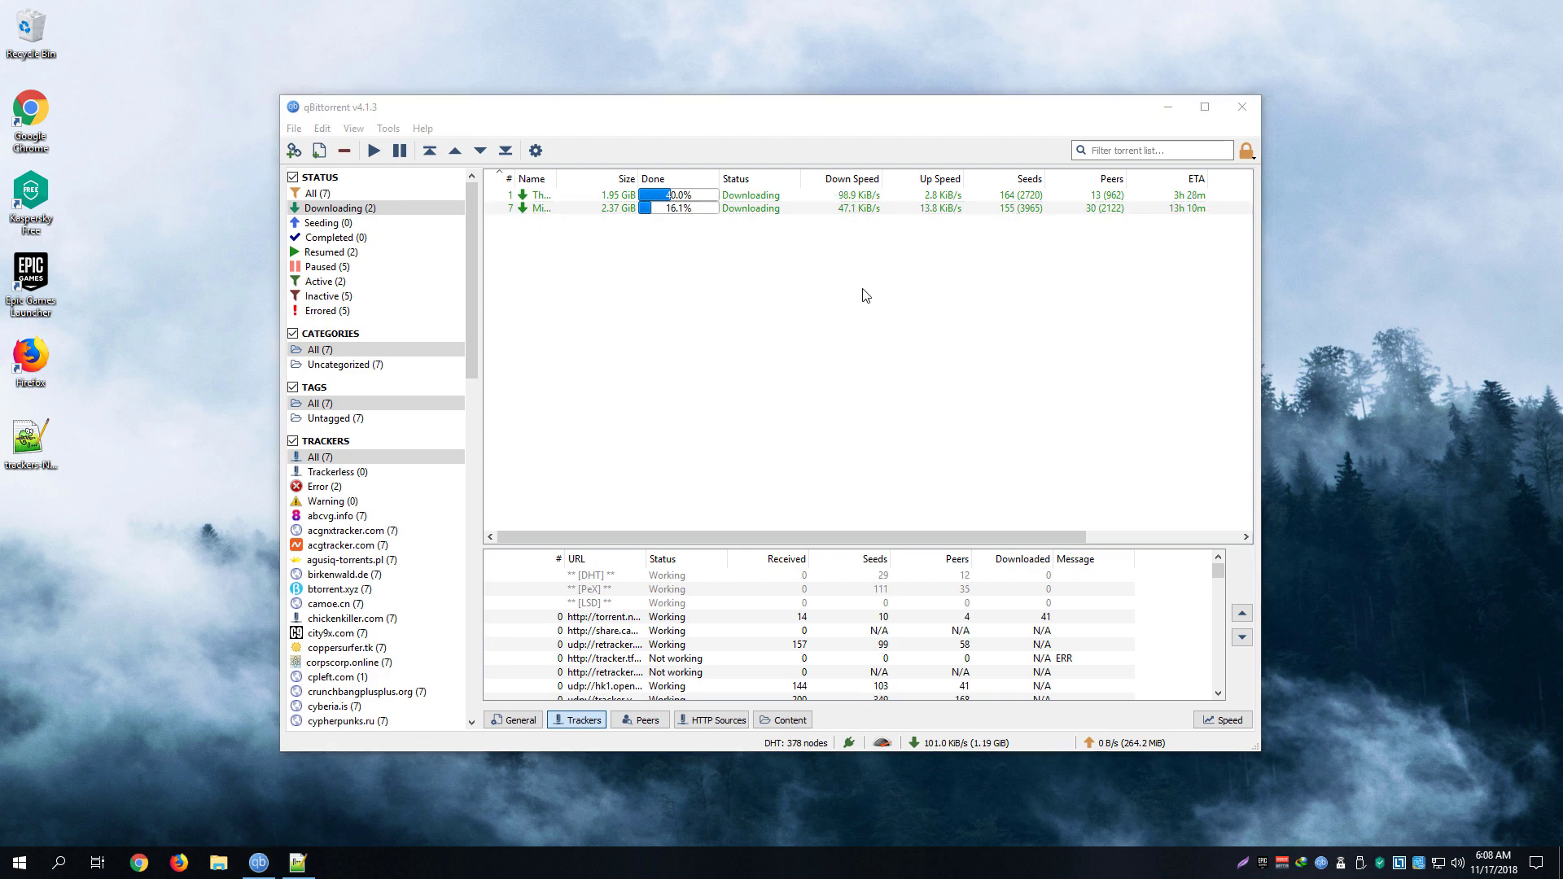
pyautogui.click(830, 211)
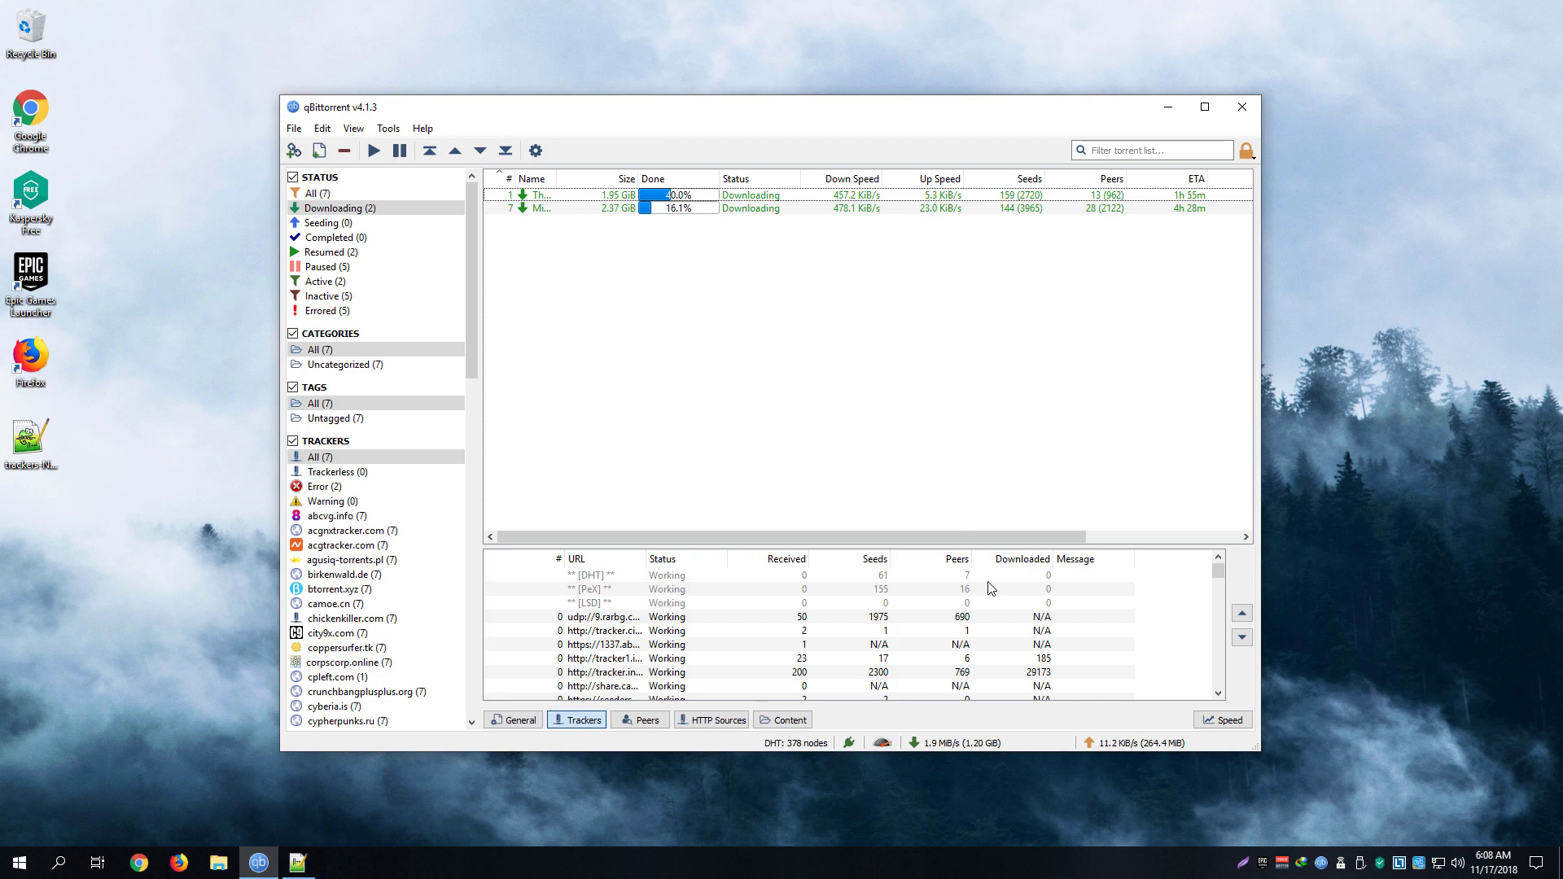
# - Maximize qBittorrent and switch between the two torrents to view their trackers
pyautogui.doubleClick(939, 109)
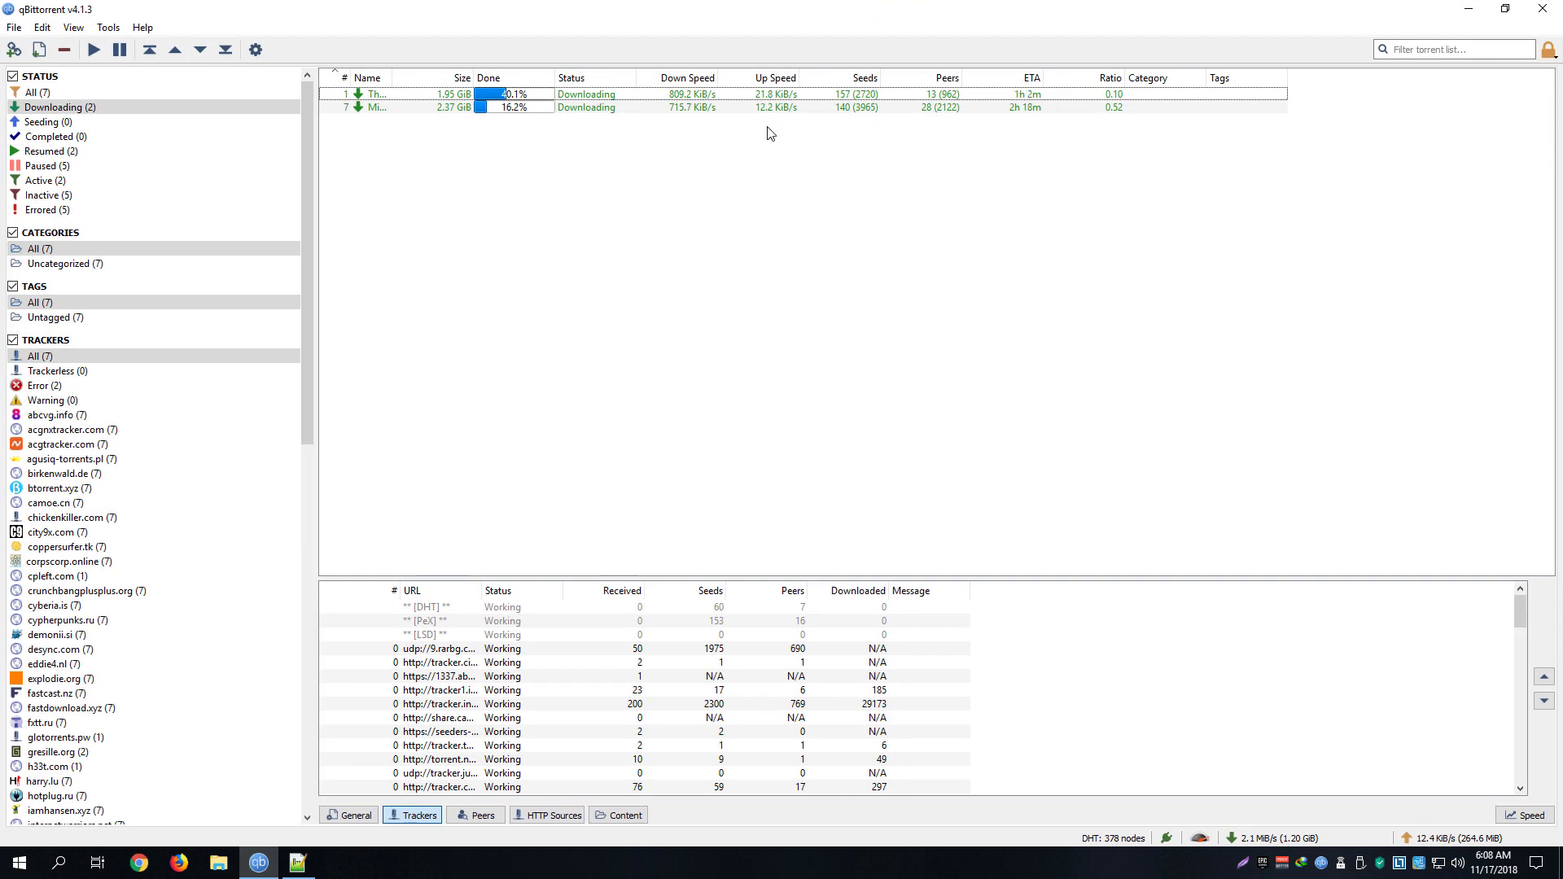
pyautogui.click(692, 94)
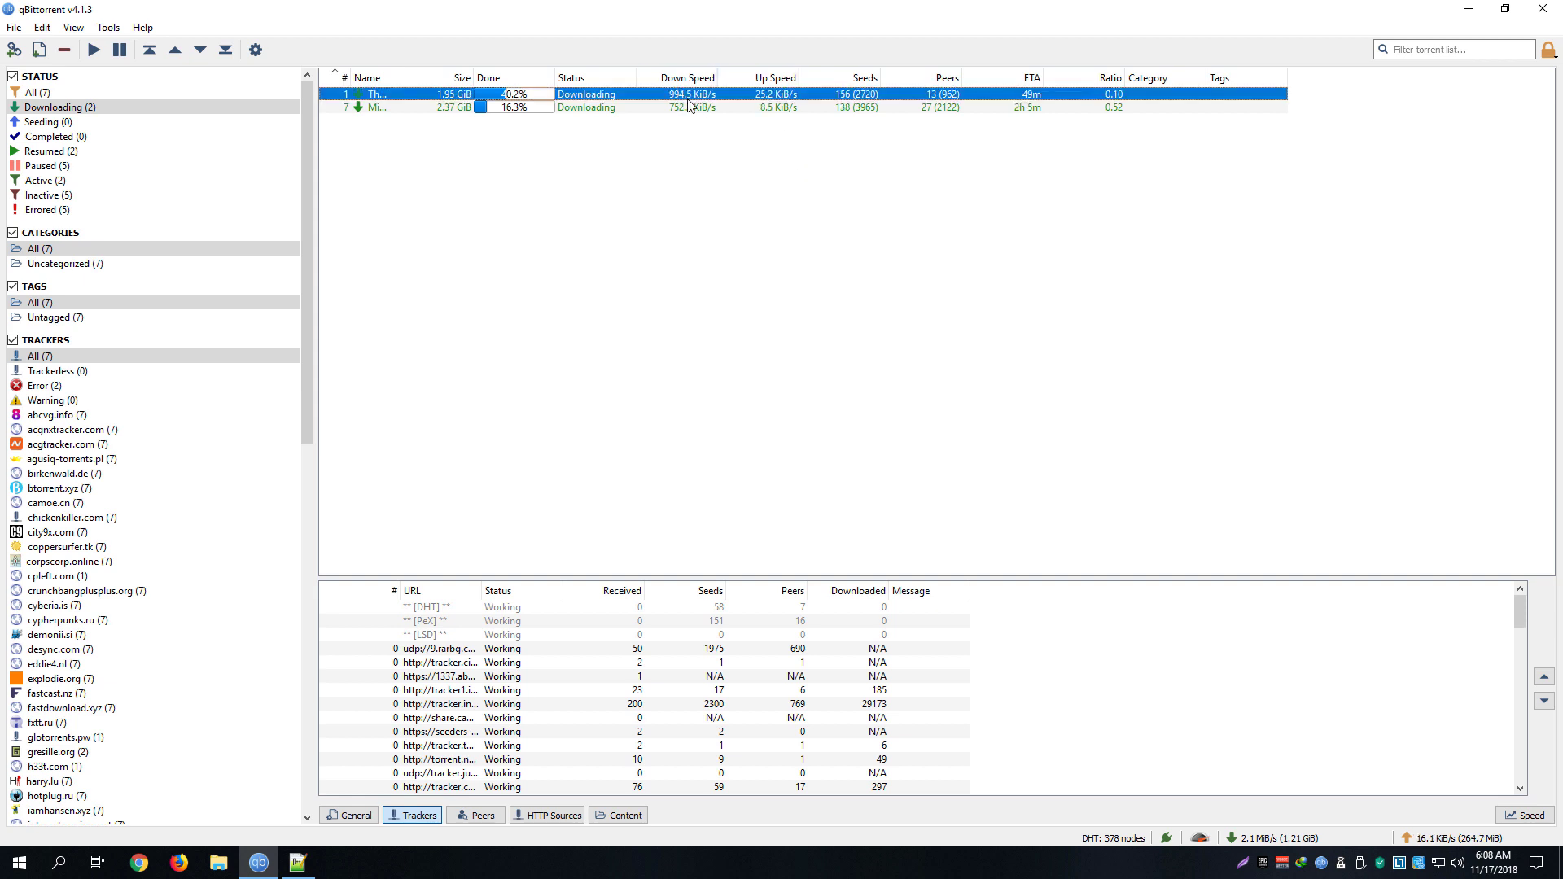
pyautogui.click(692, 107)
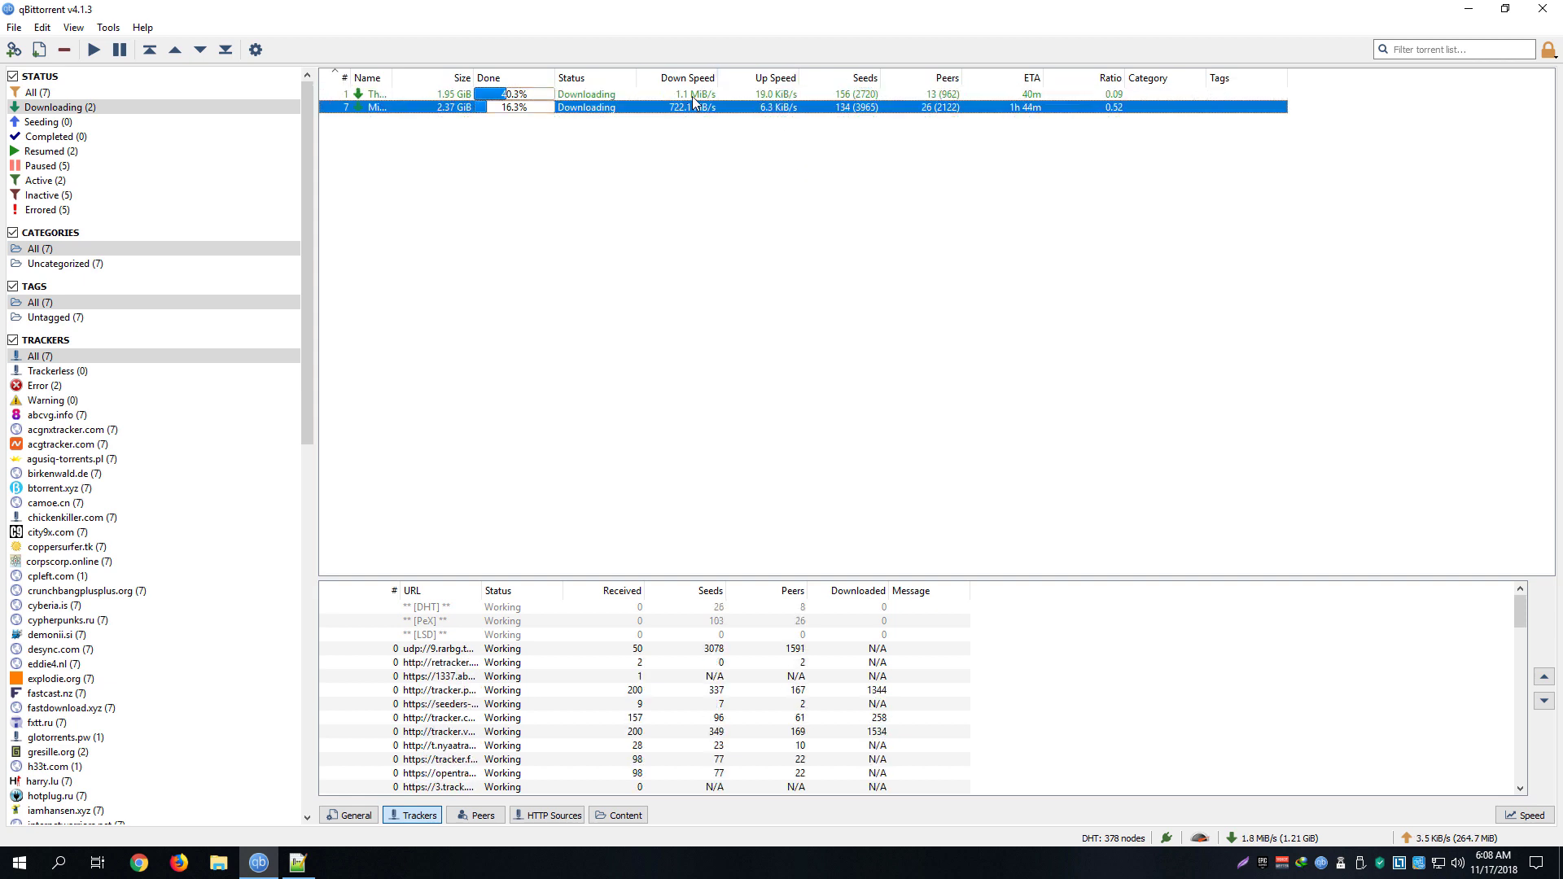
pyautogui.click(691, 96)
pyautogui.click(693, 95)
pyautogui.click(701, 96)
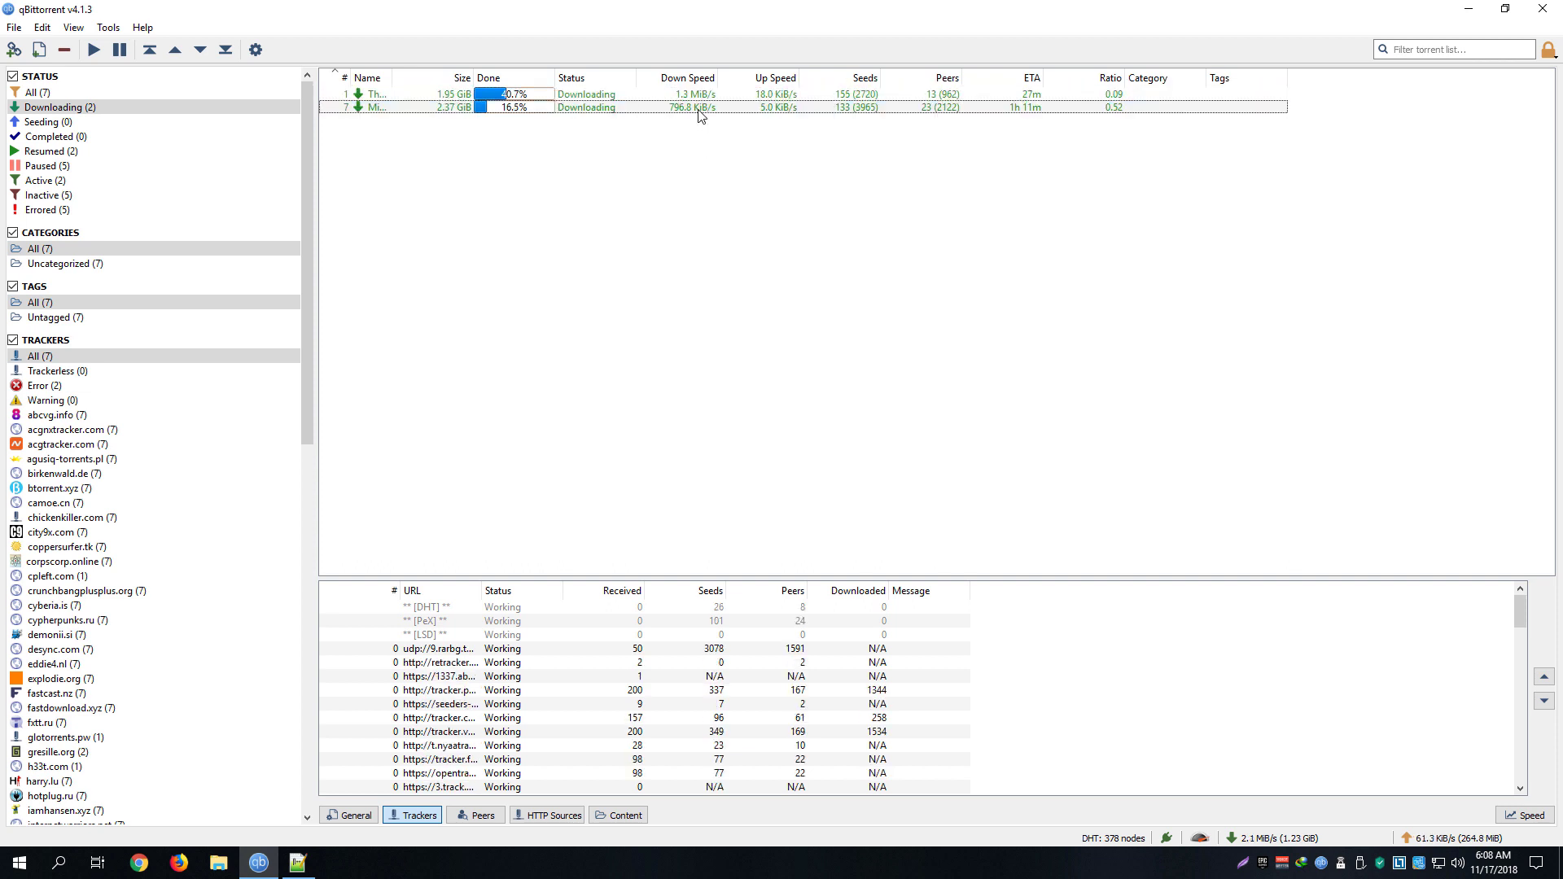
pyautogui.click(701, 97)
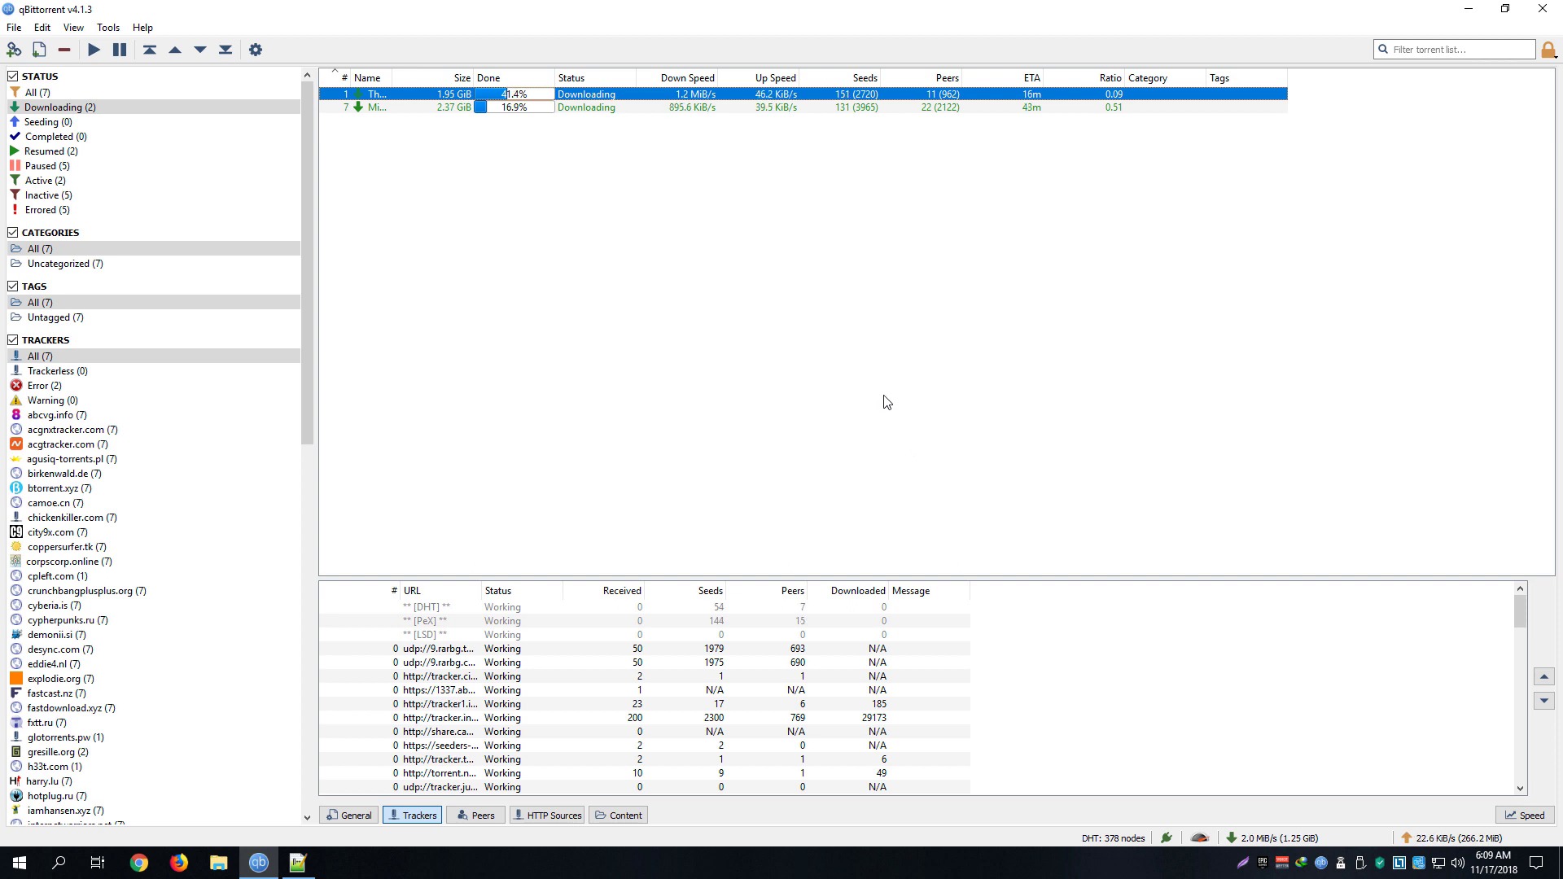
# - Compare the two torrents' working trackers, seeds, peers and download speeds
pyautogui.click(865, 413)
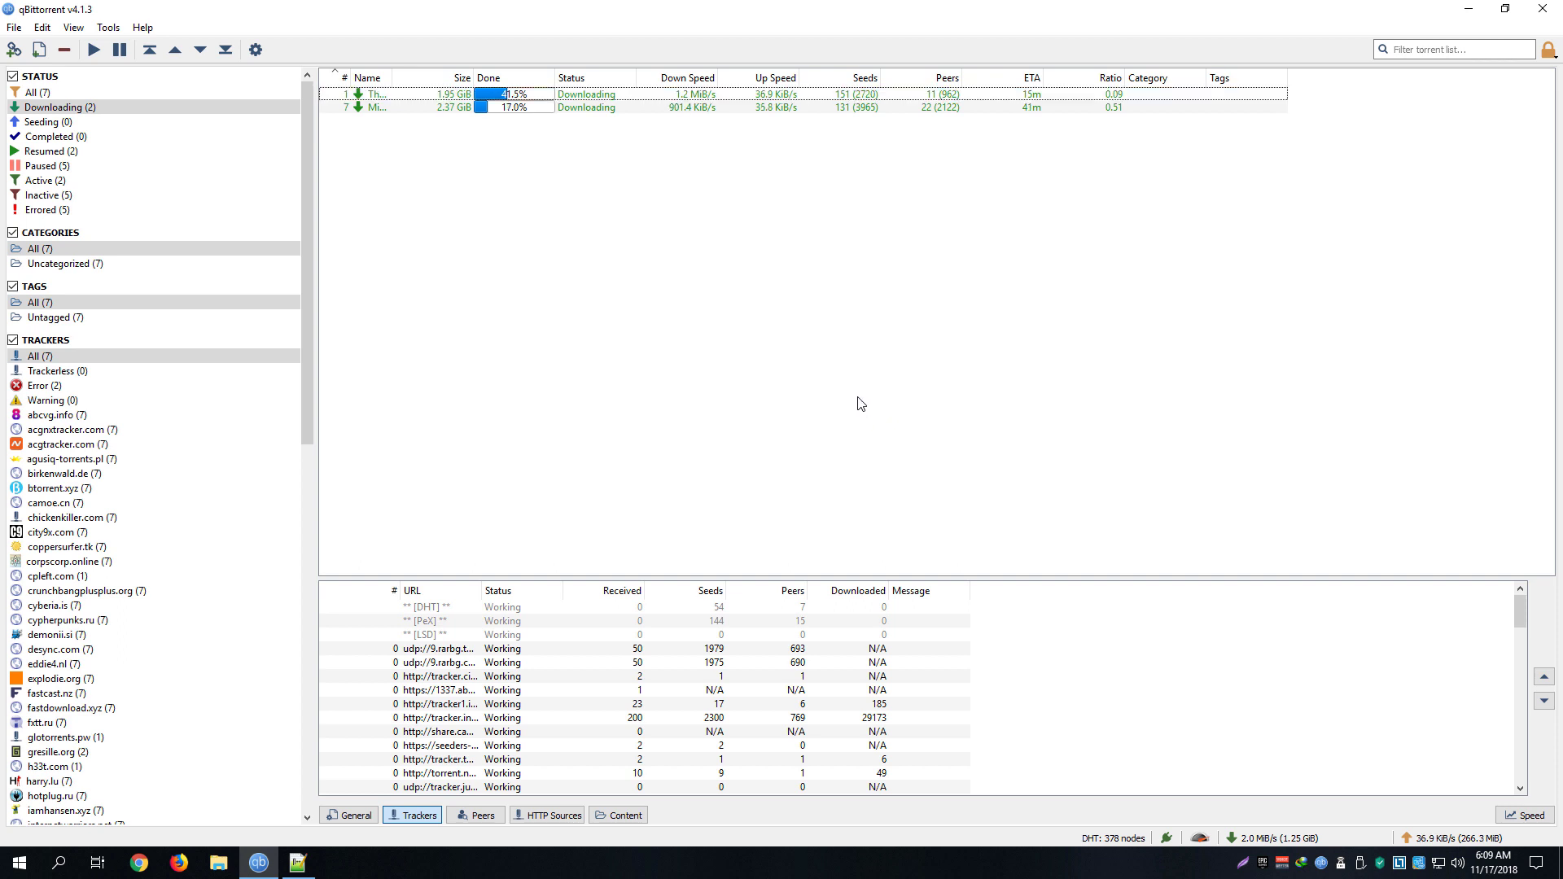
pyautogui.click(653, 108)
pyautogui.click(682, 107)
pyautogui.click(884, 321)
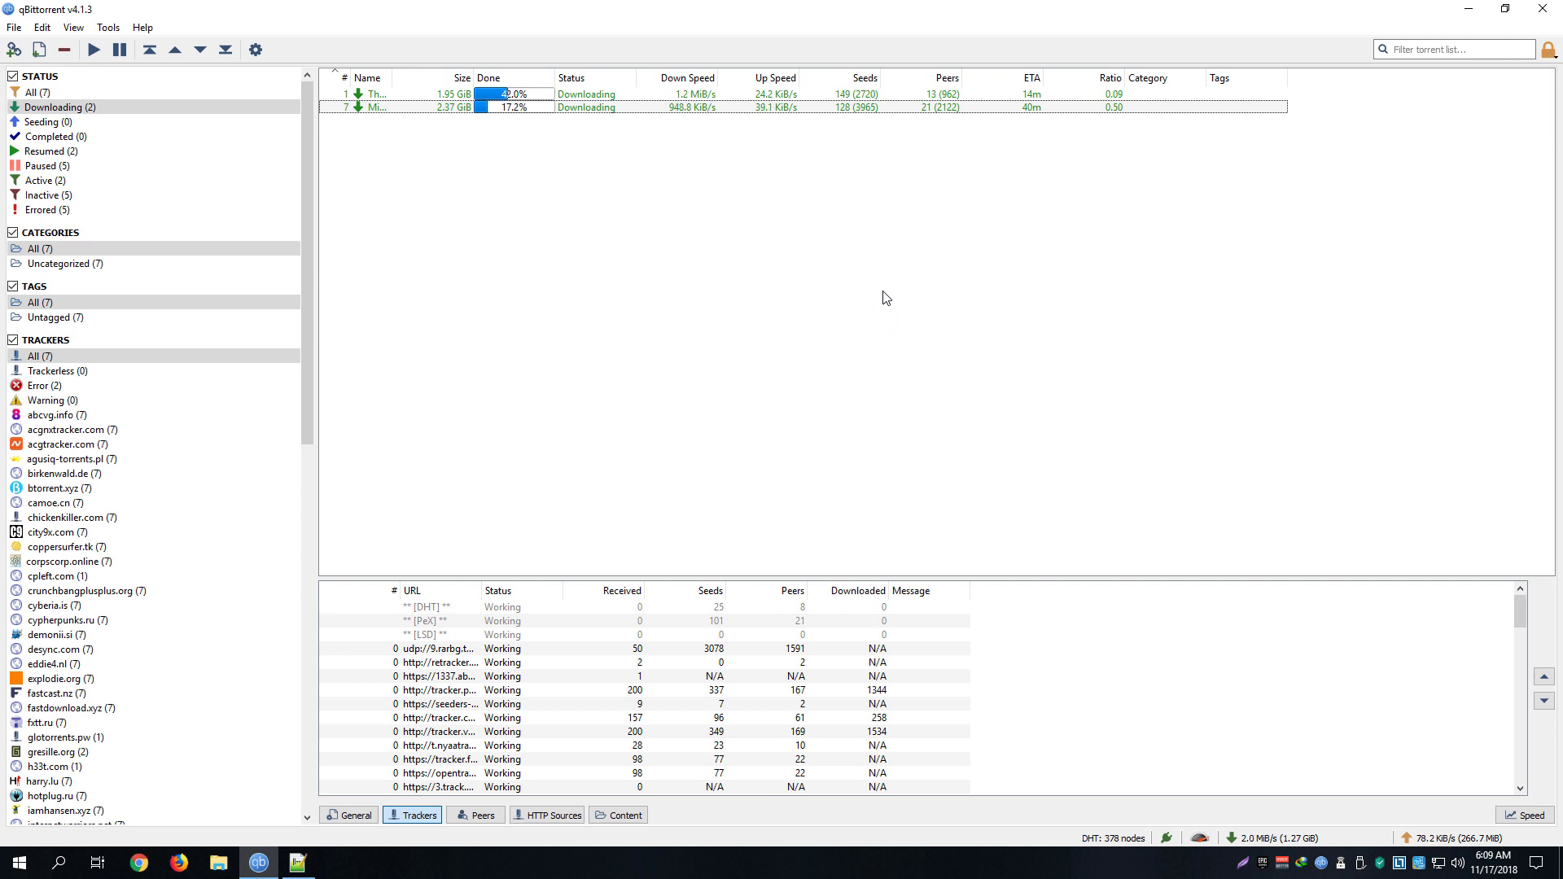
pyautogui.click(675, 94)
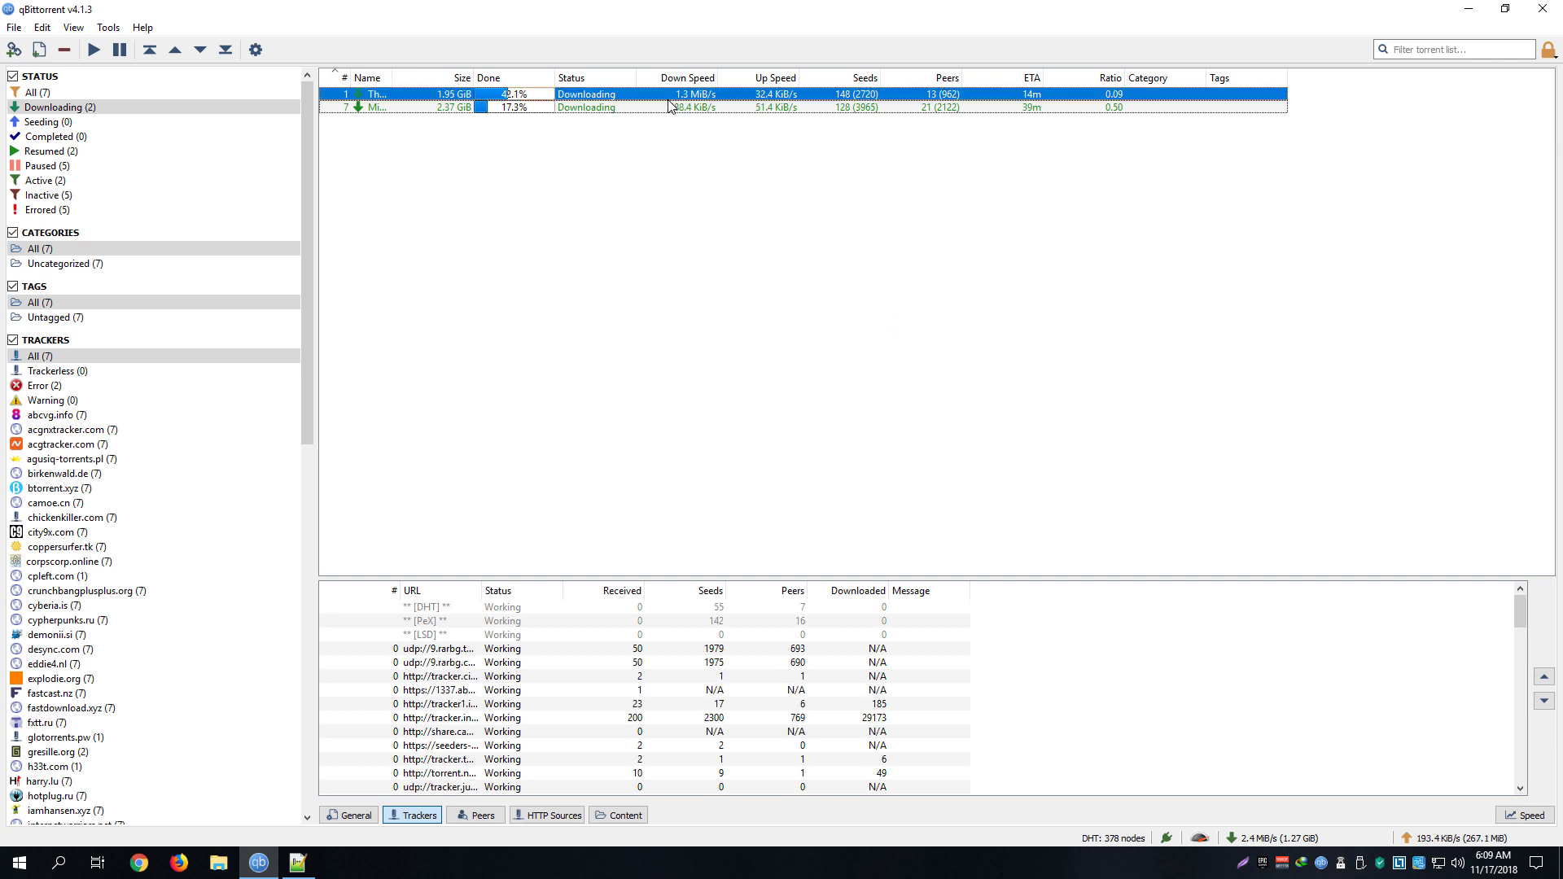
pyautogui.click(676, 108)
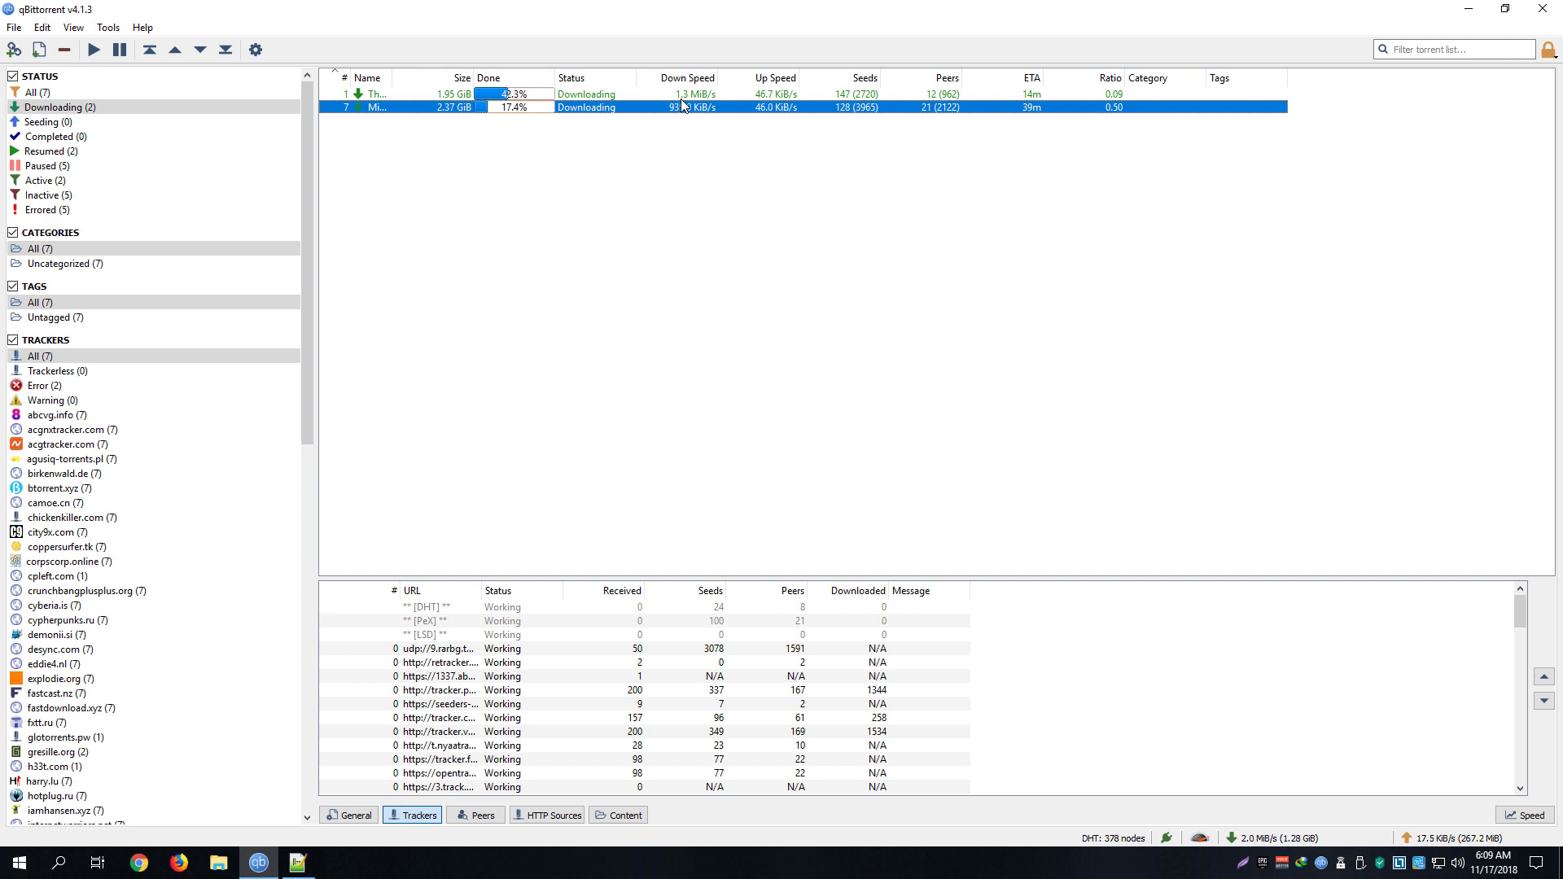
pyautogui.press('Up')
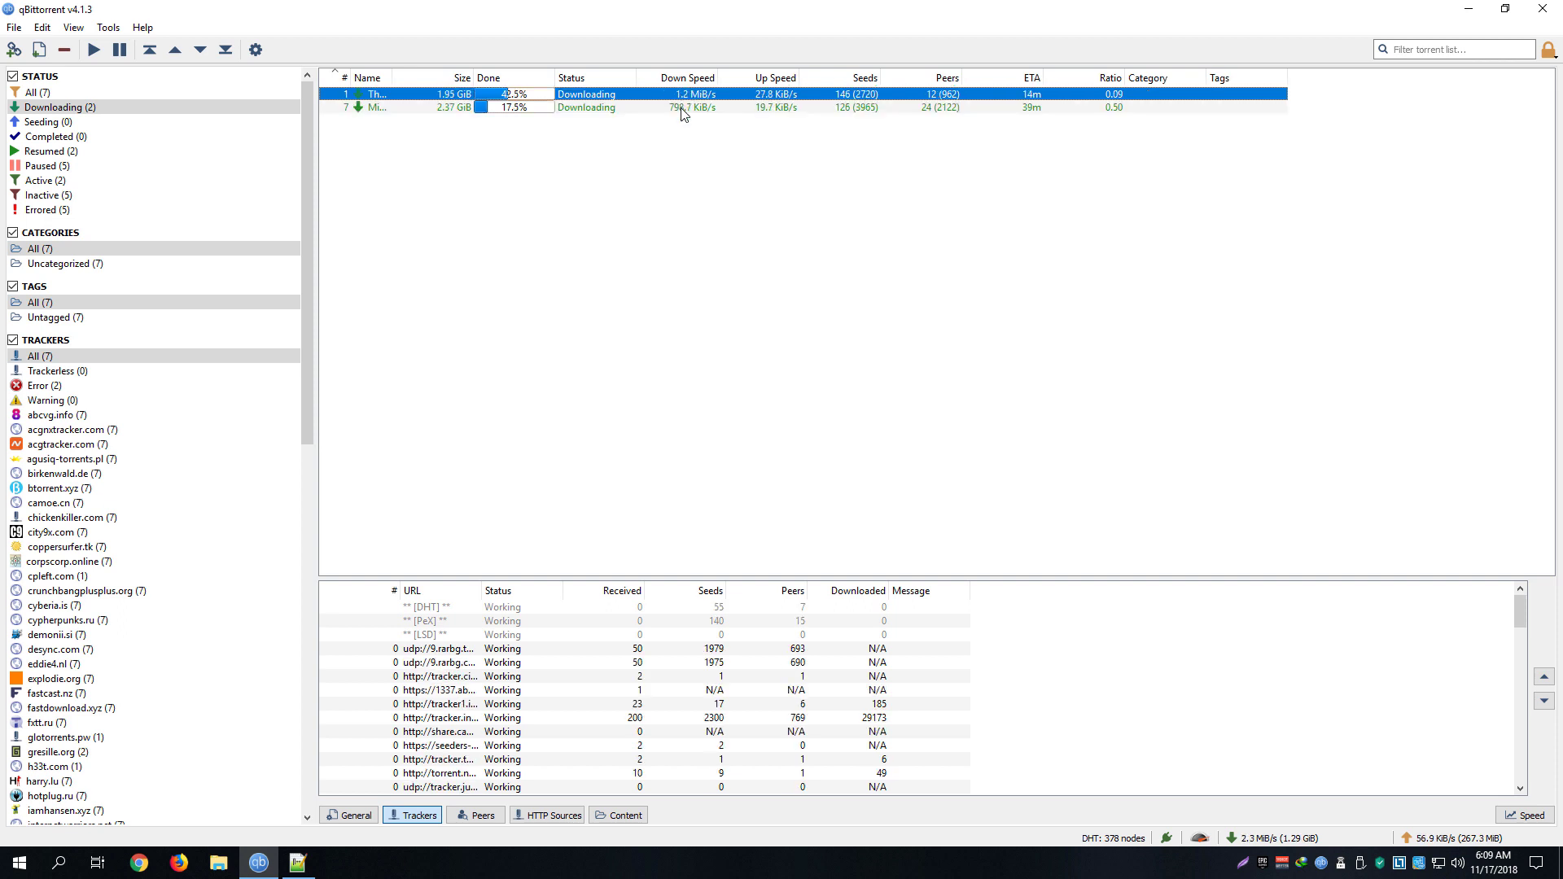
pyautogui.press('Down')
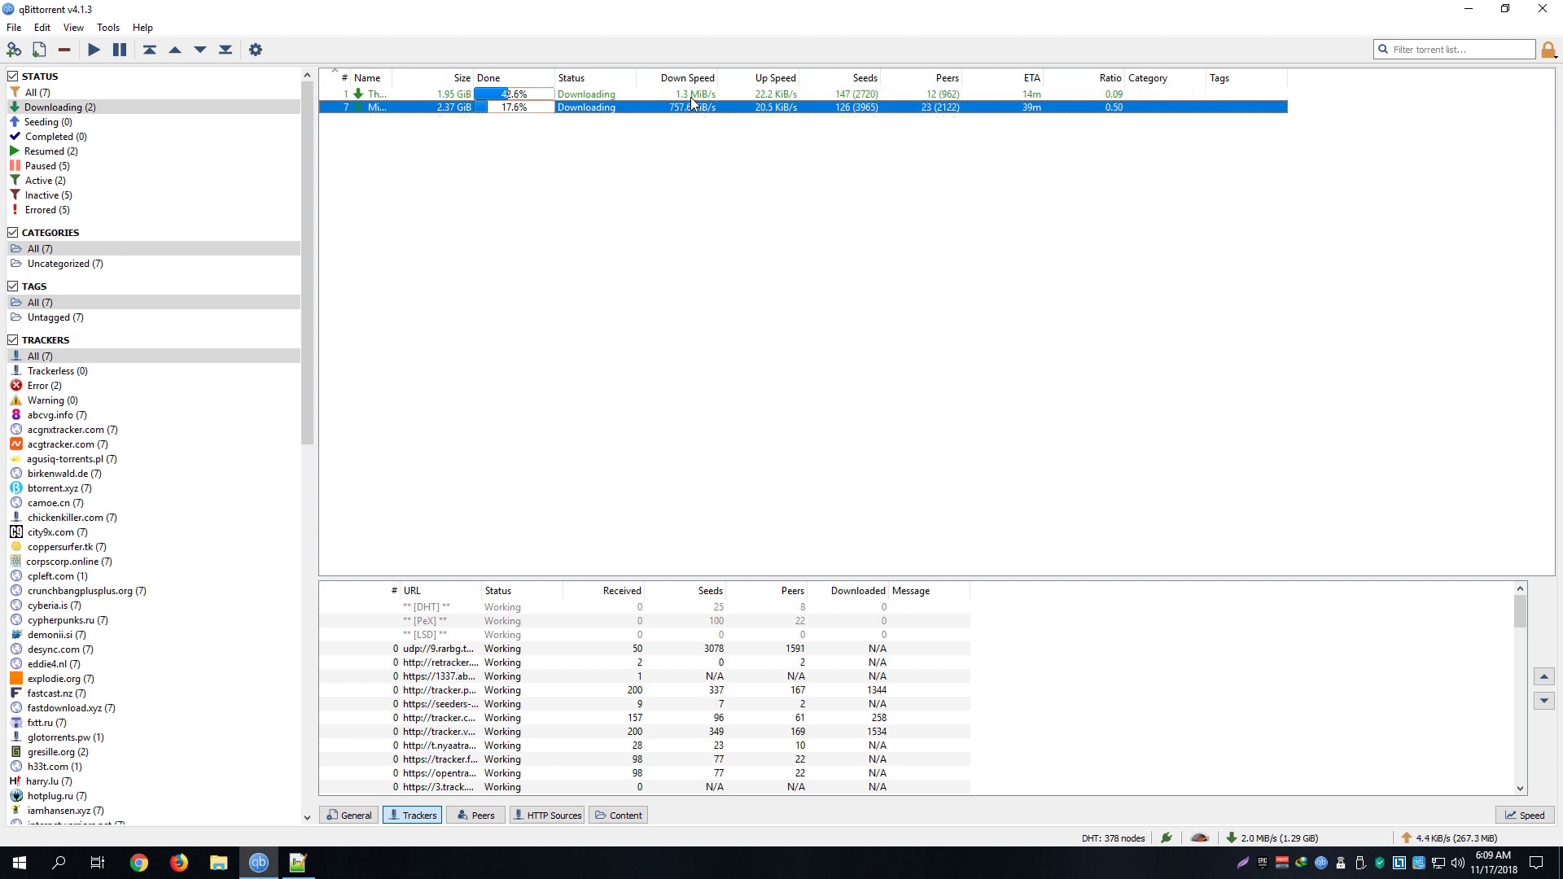
pyautogui.press('Up')
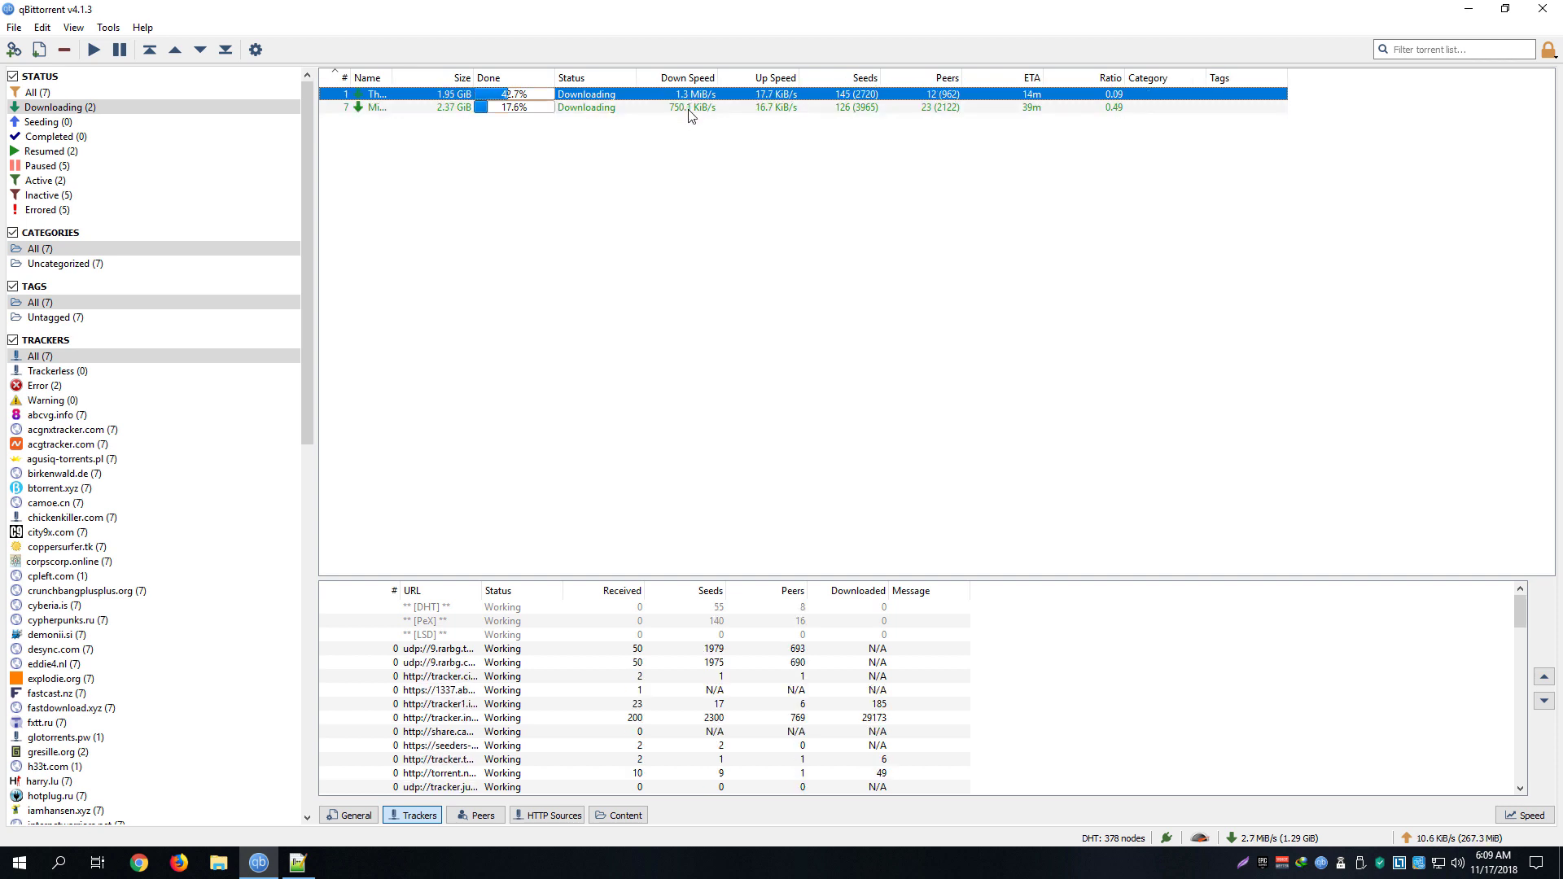